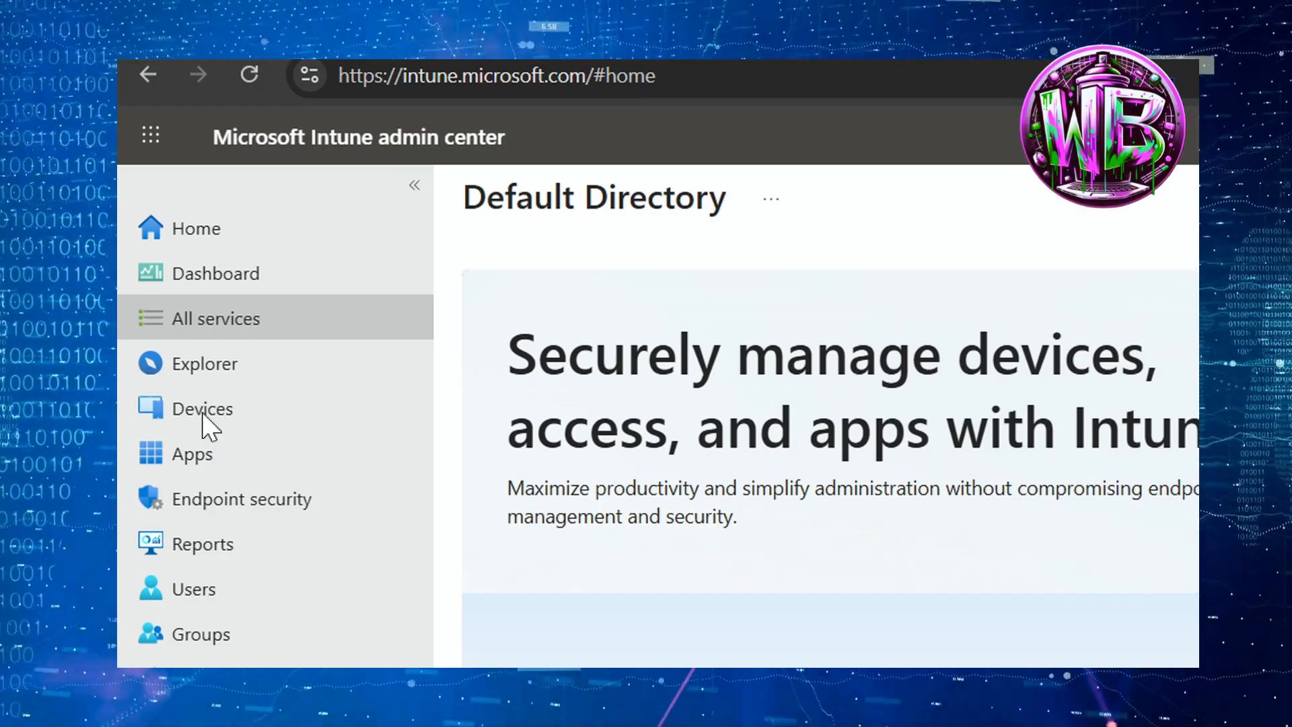
- Open the update rings list in the Windows updates section of device management
click(203, 417)
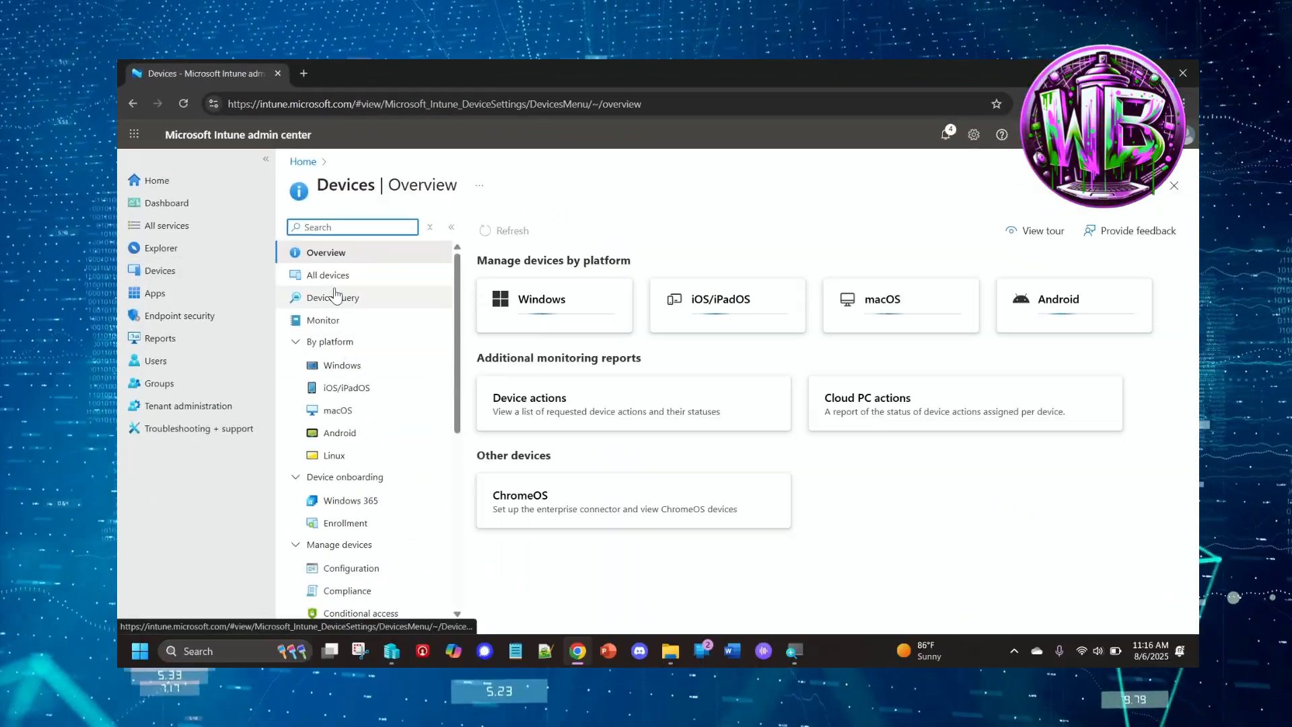
scroll(360, 380, down, 3)
scroll(362, 384, down, 3)
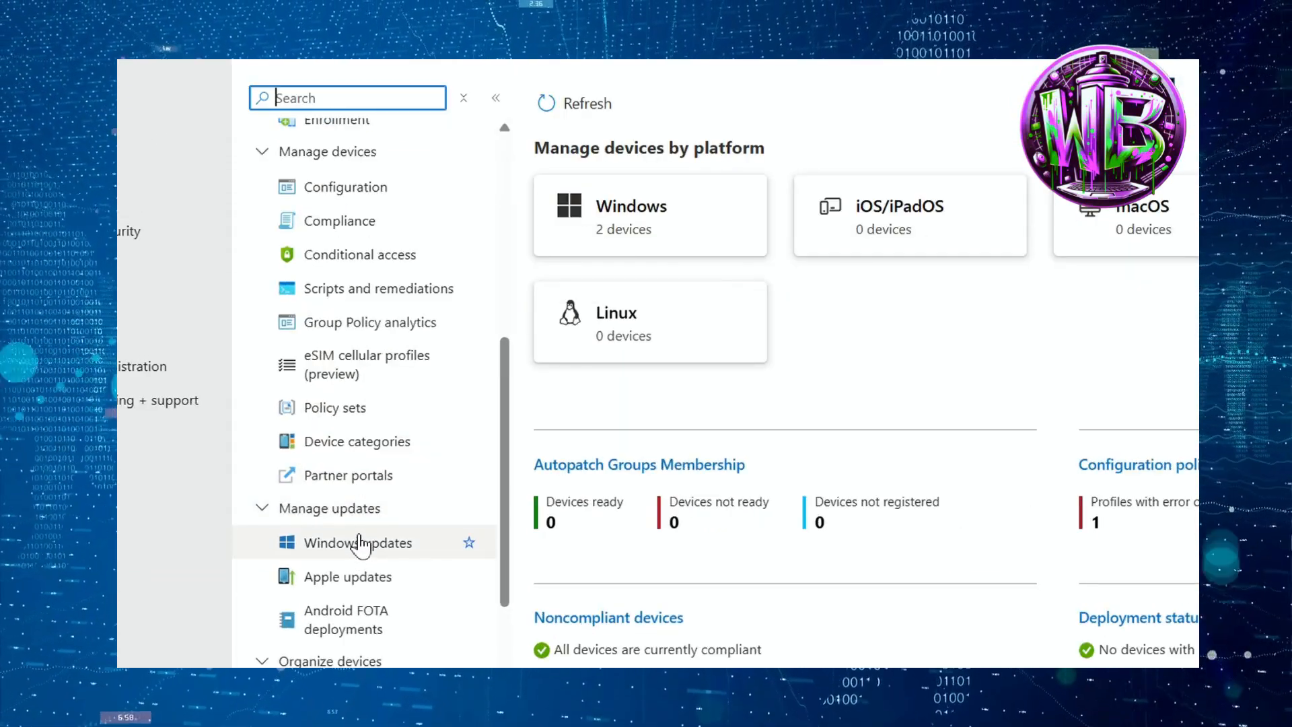
click(354, 544)
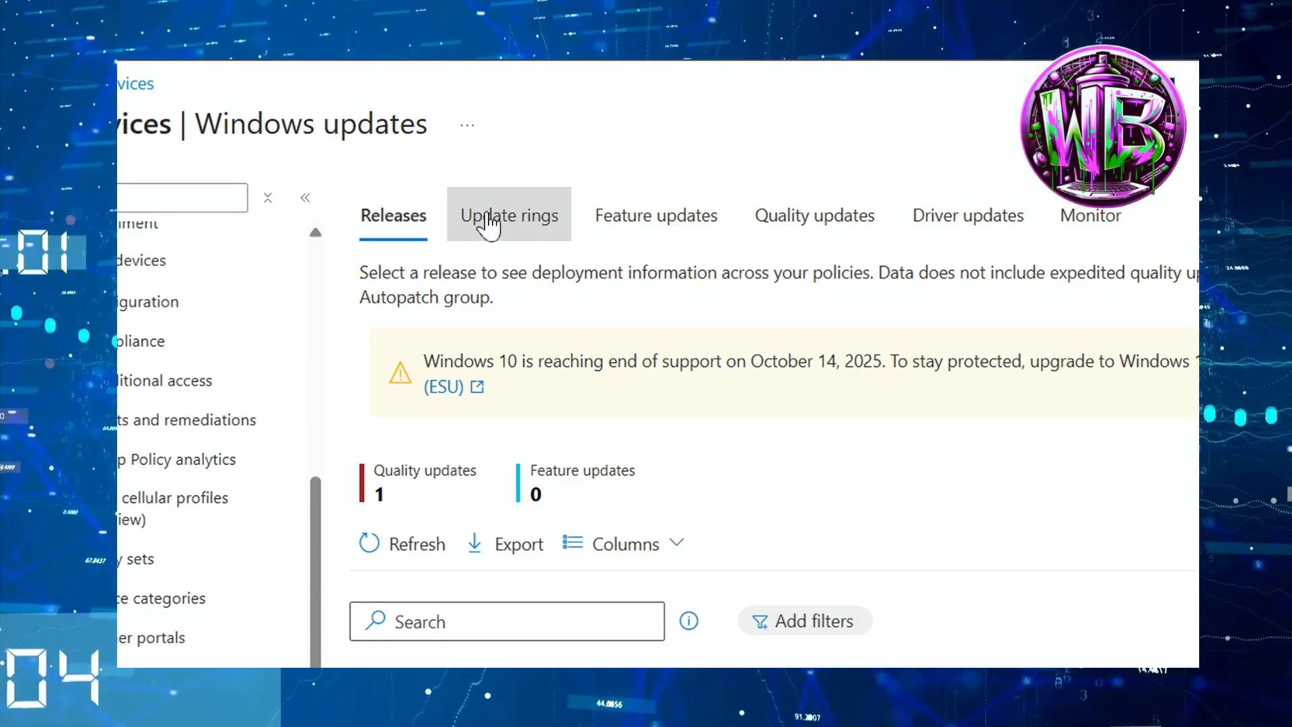
click(487, 222)
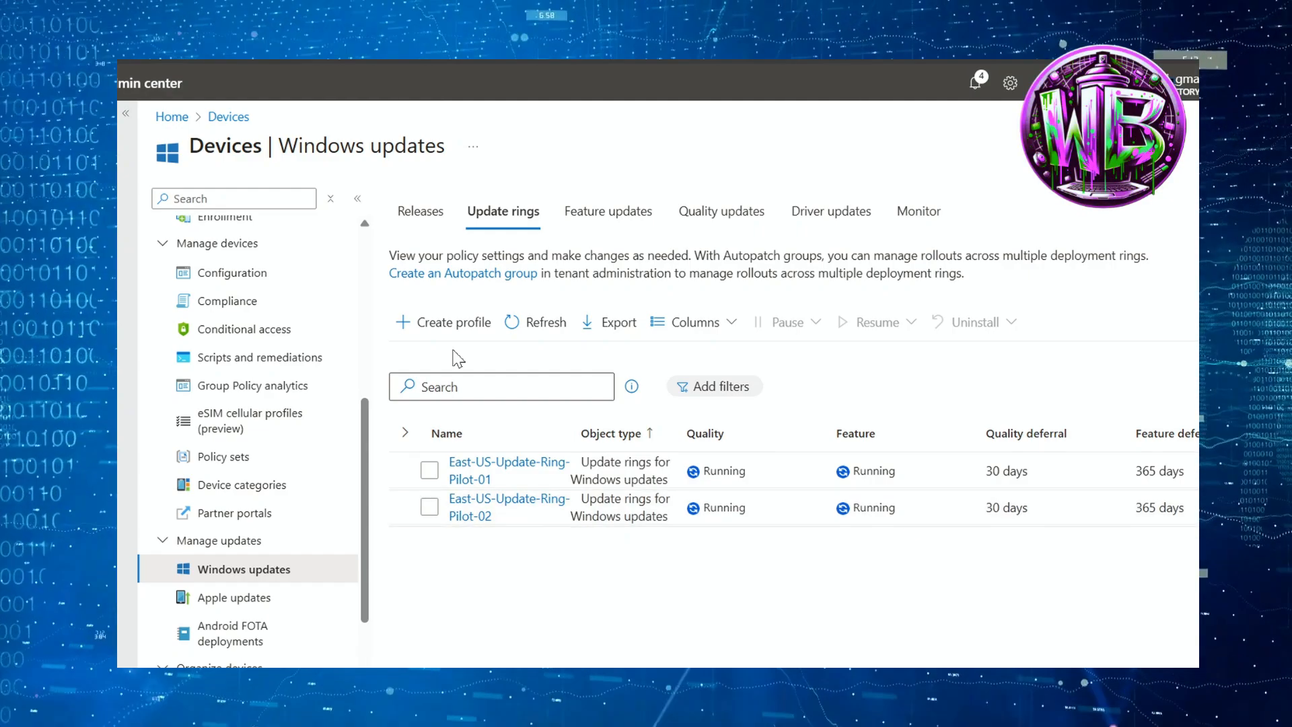
- Start a new update ring profile named West-US-Update-Ring-Pilot-01 and continue to its update ring settings
click(443, 325)
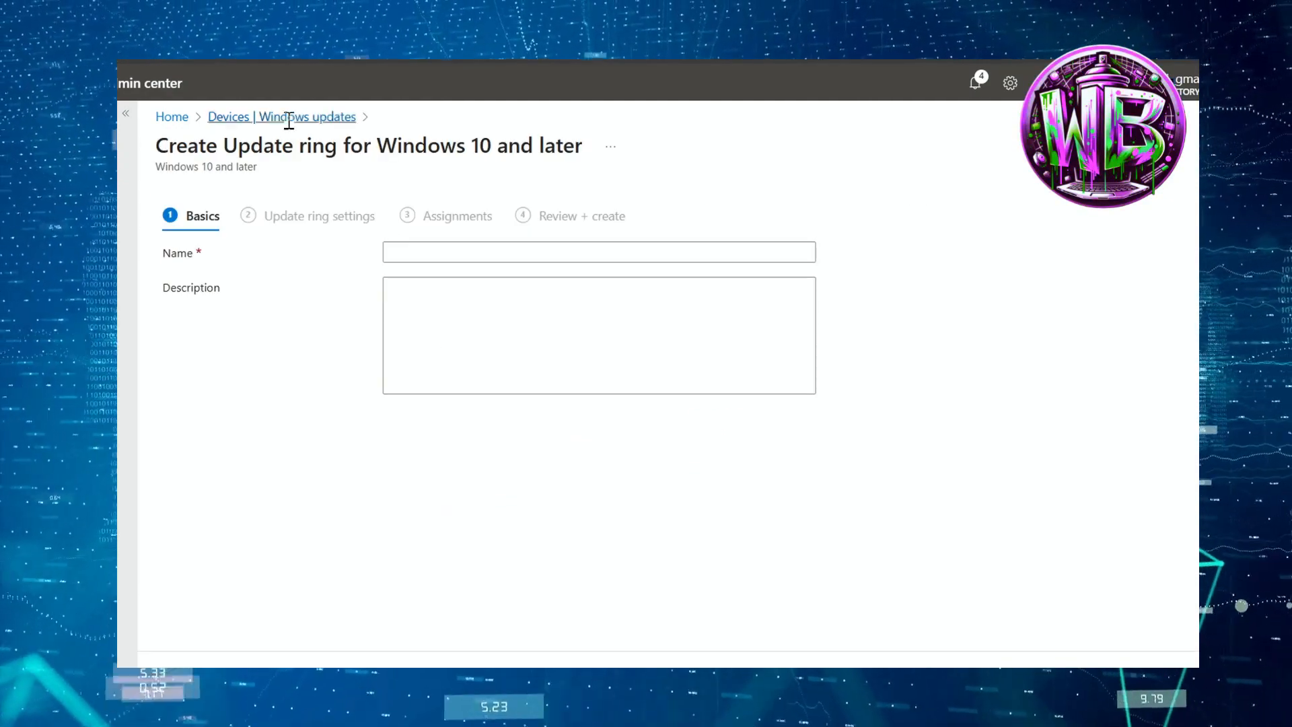
click(426, 287)
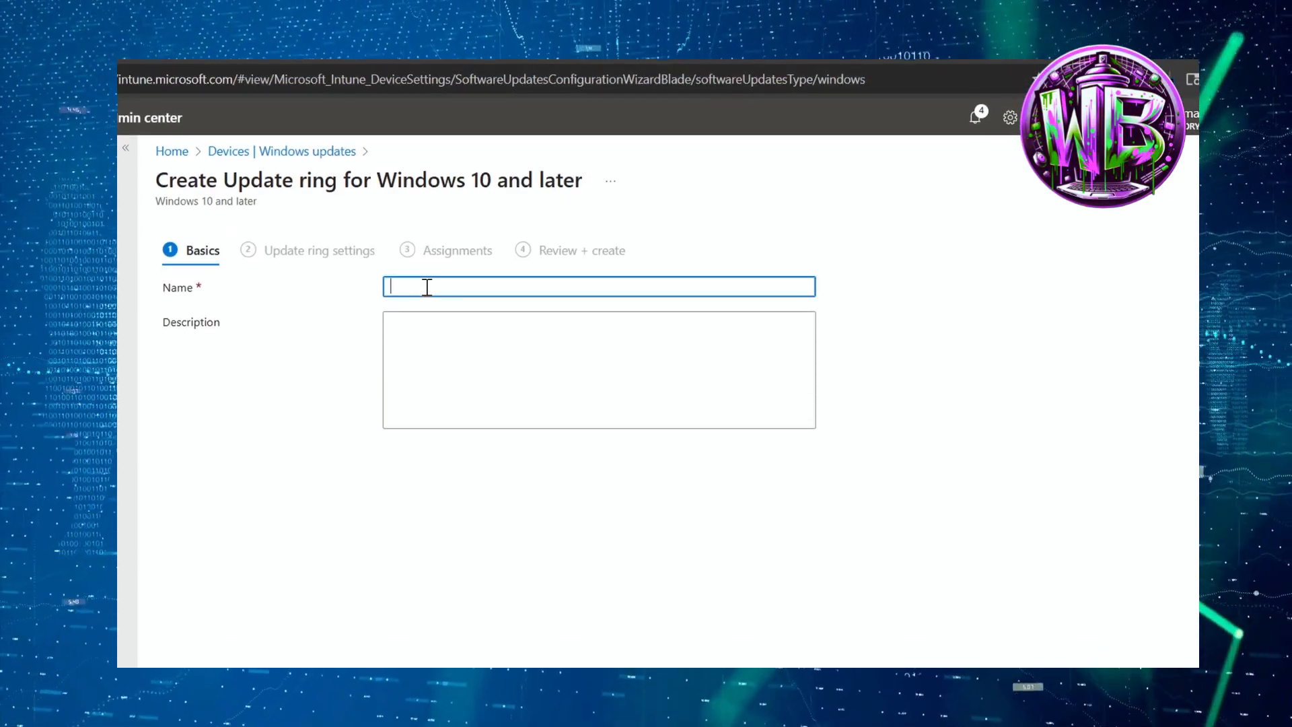
text(West-US-Update)
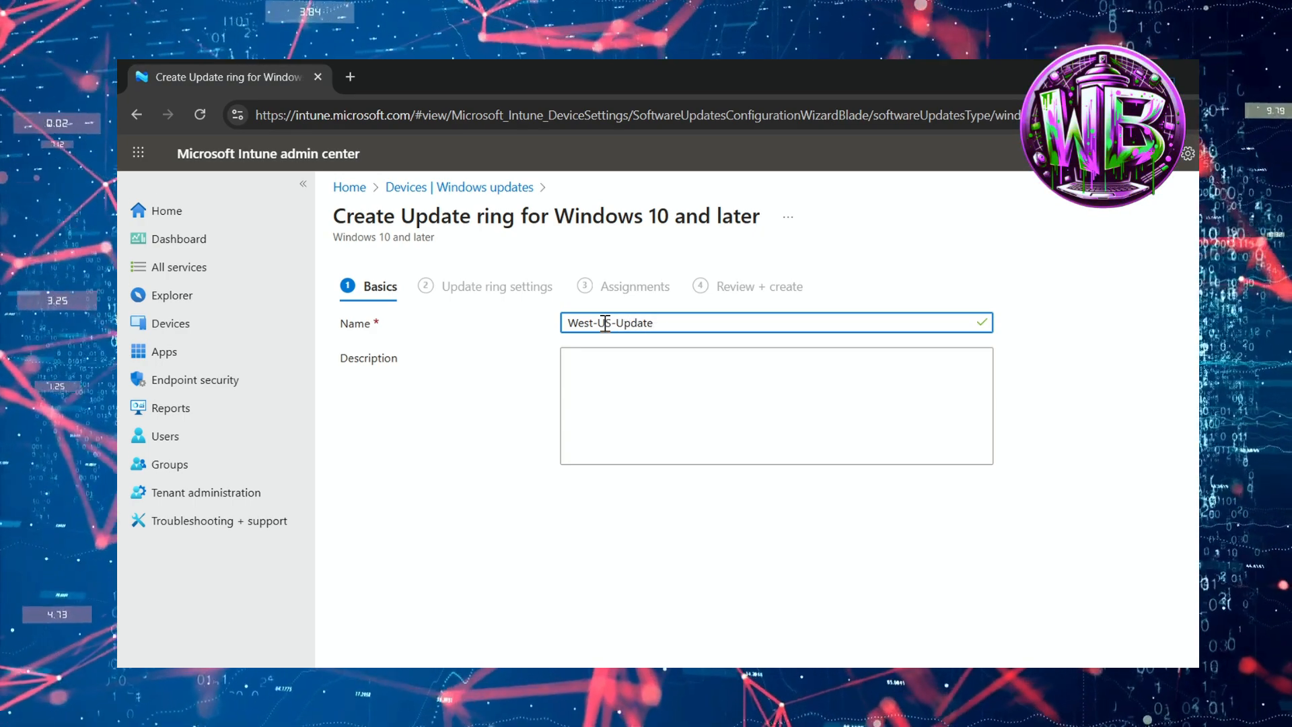
text(-Ring-)
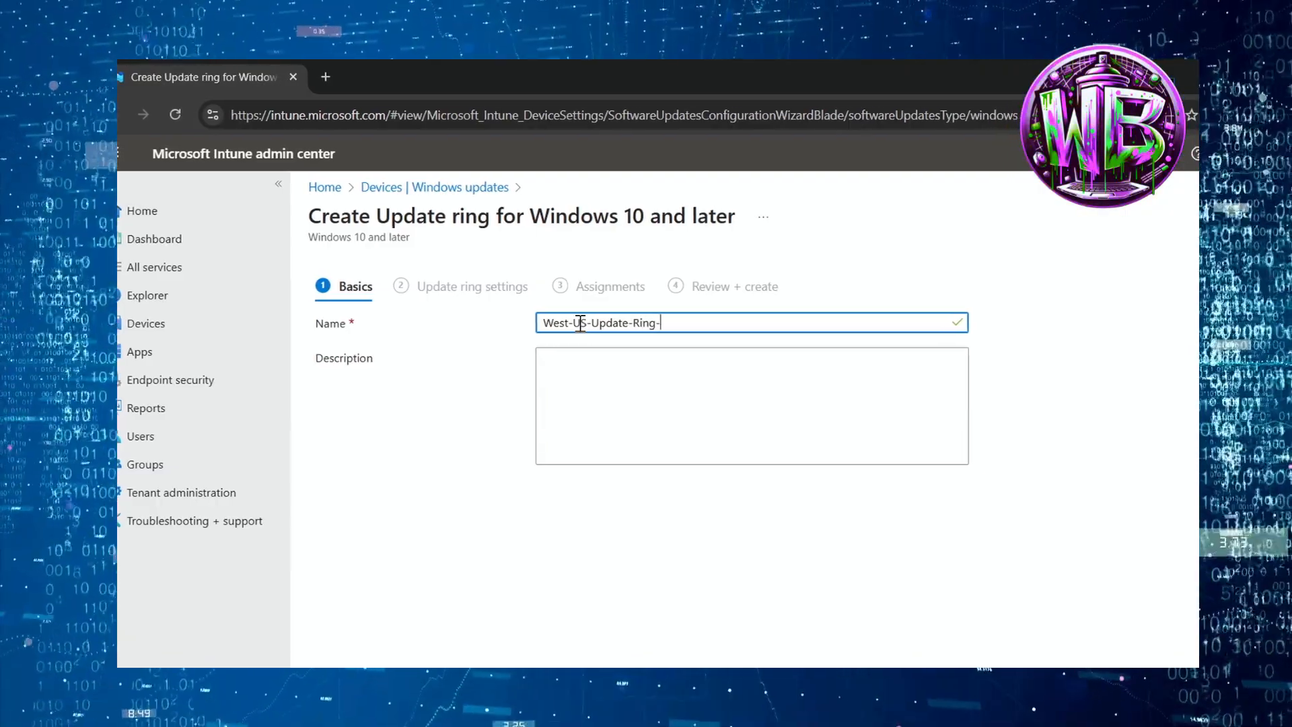
text(Pilot)
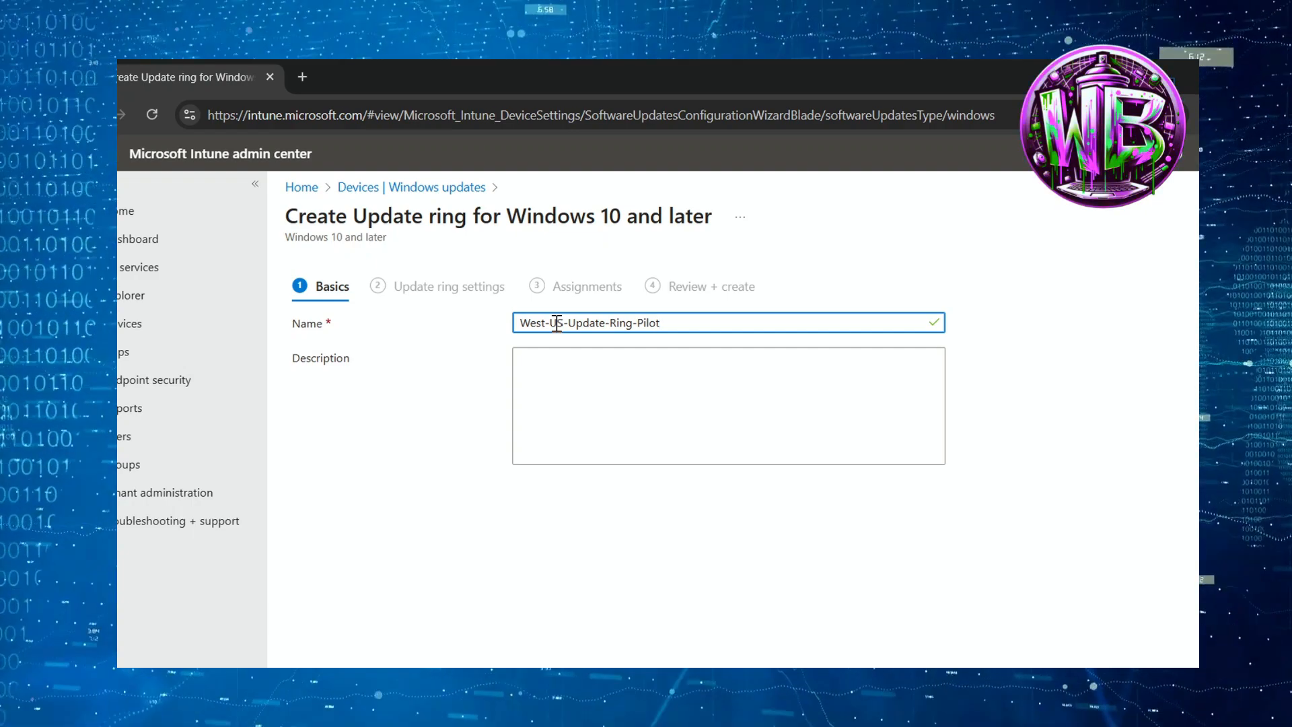
text(-01)
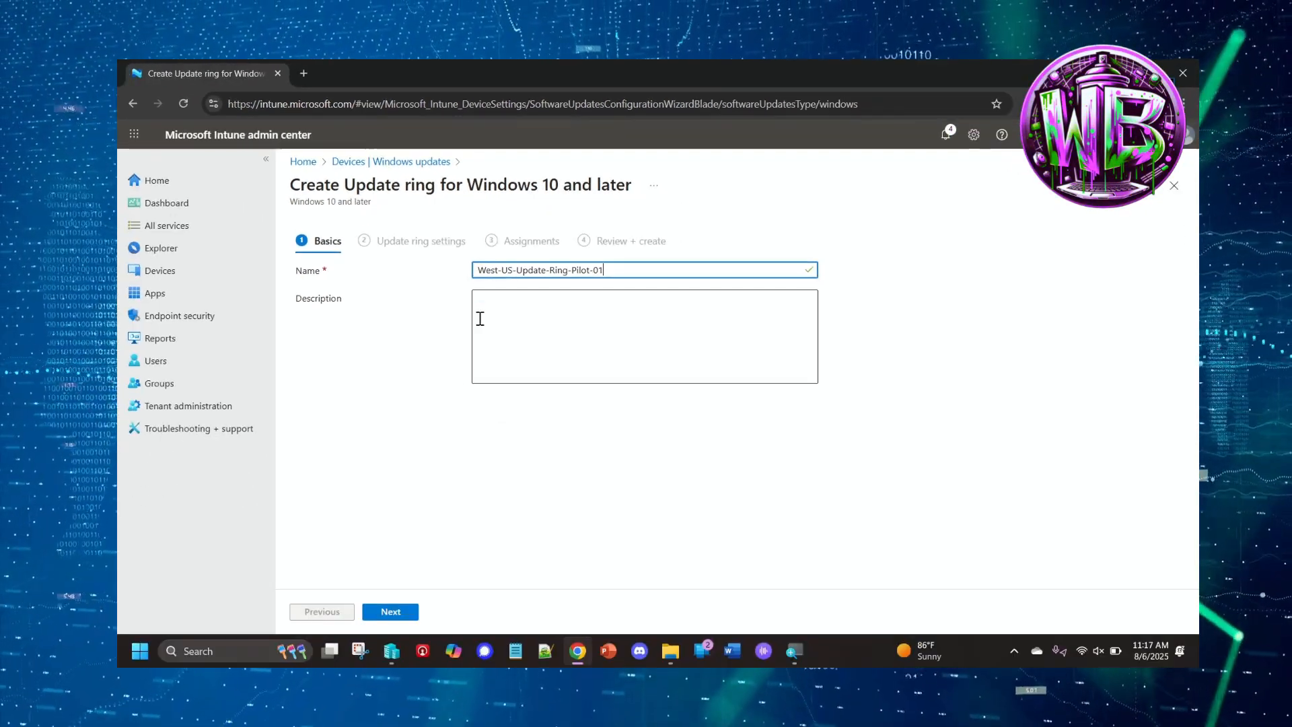
click(394, 611)
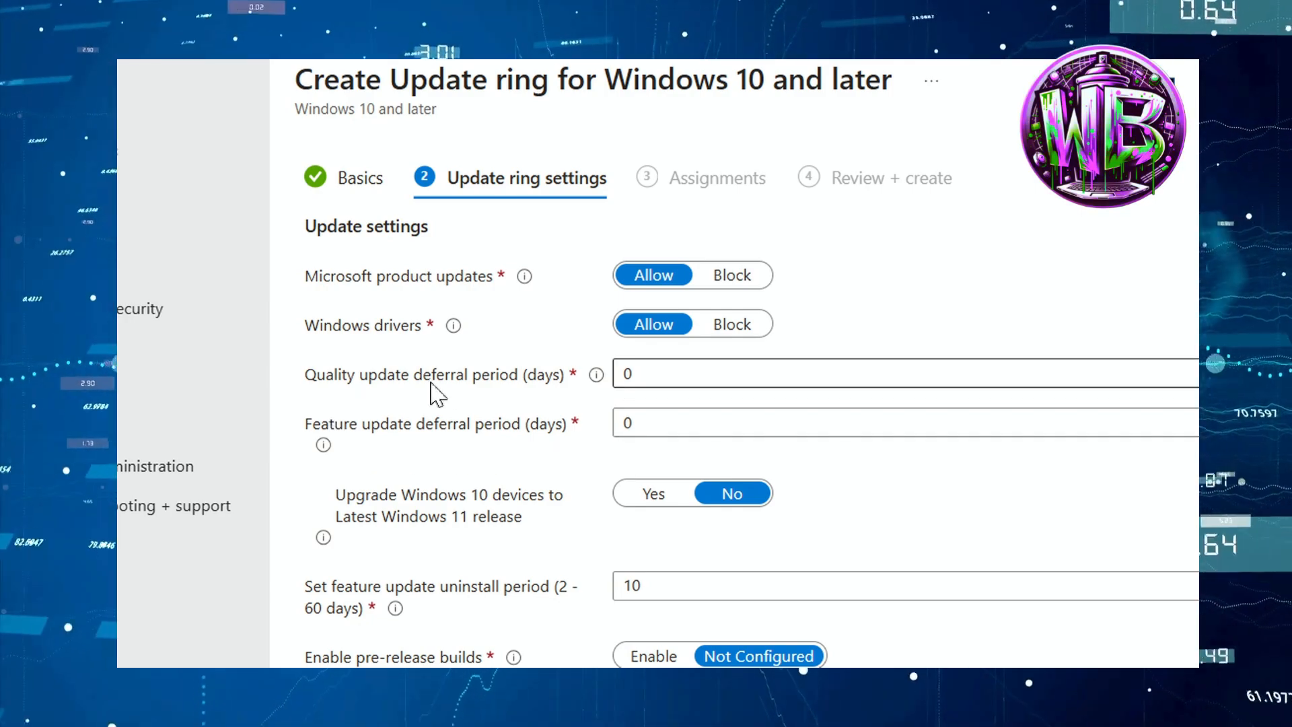
- Set the quality update deferral to 30 days and the feature update deferral to 365 days, then proceed to assignments
click(750, 370)
key(BackSpace)
text(30)
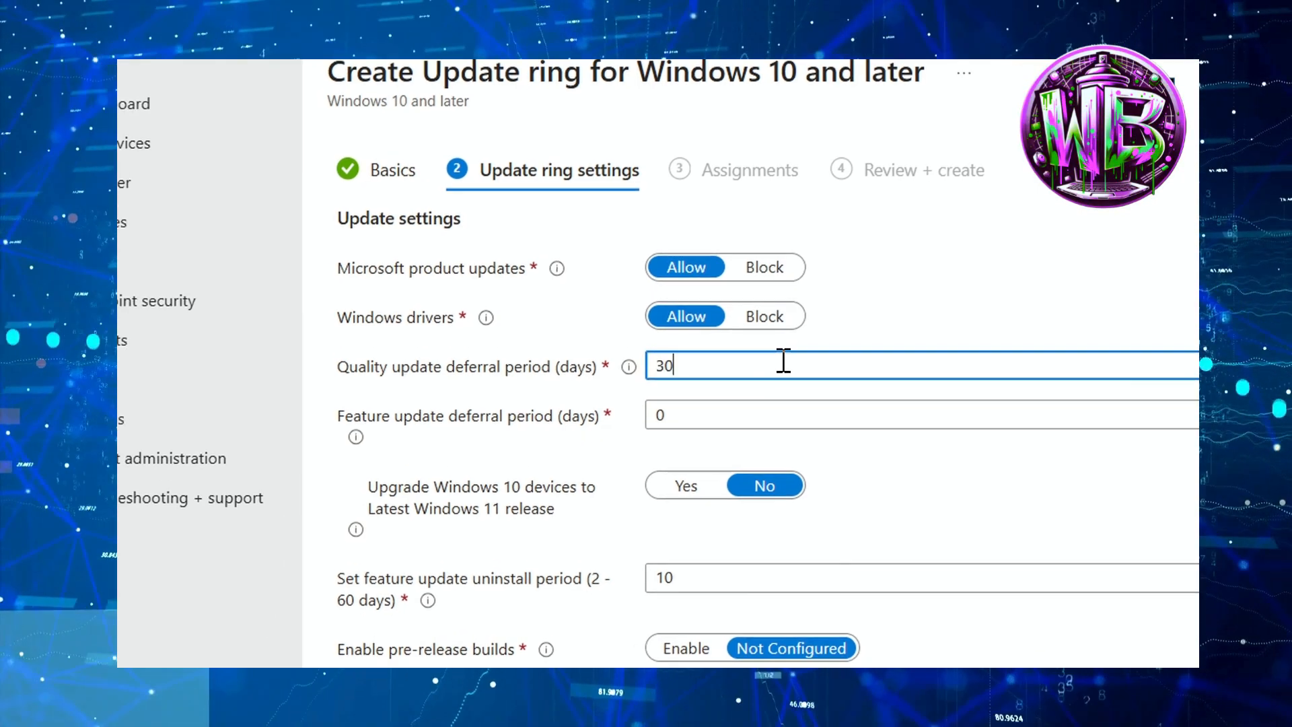
click(657, 413)
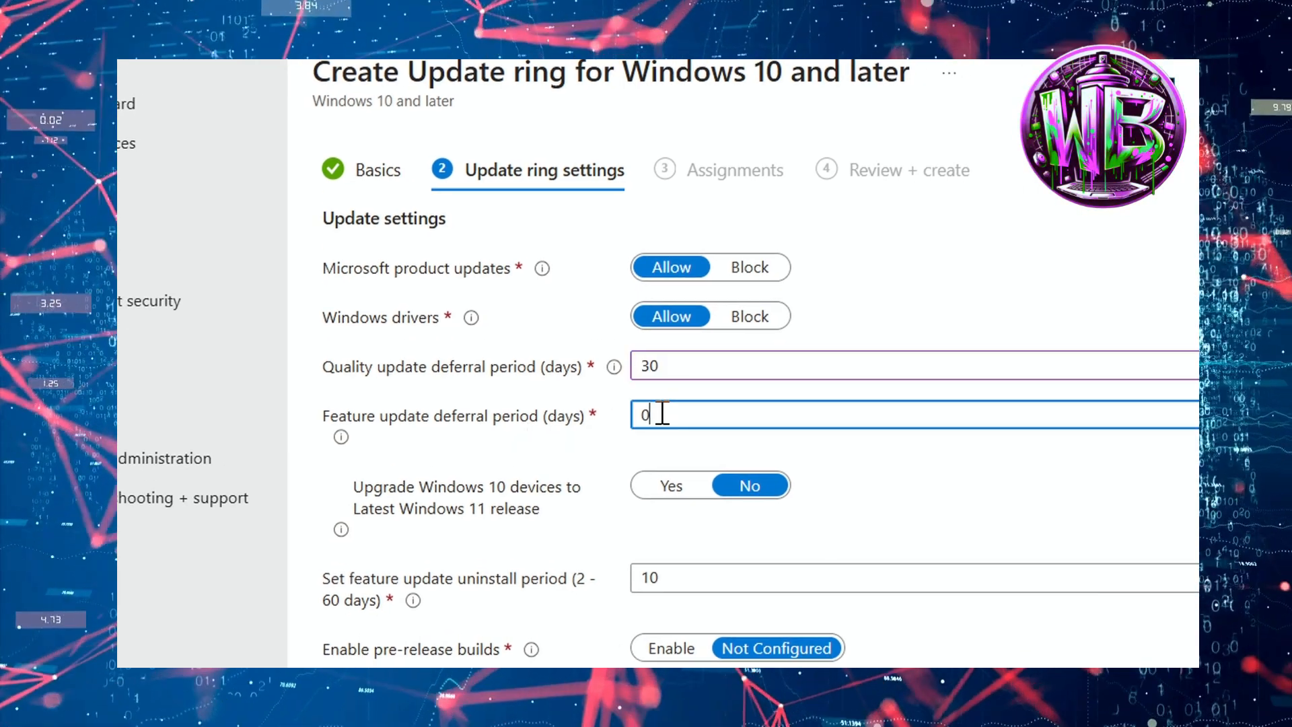
key(BackSpace)
text(365)
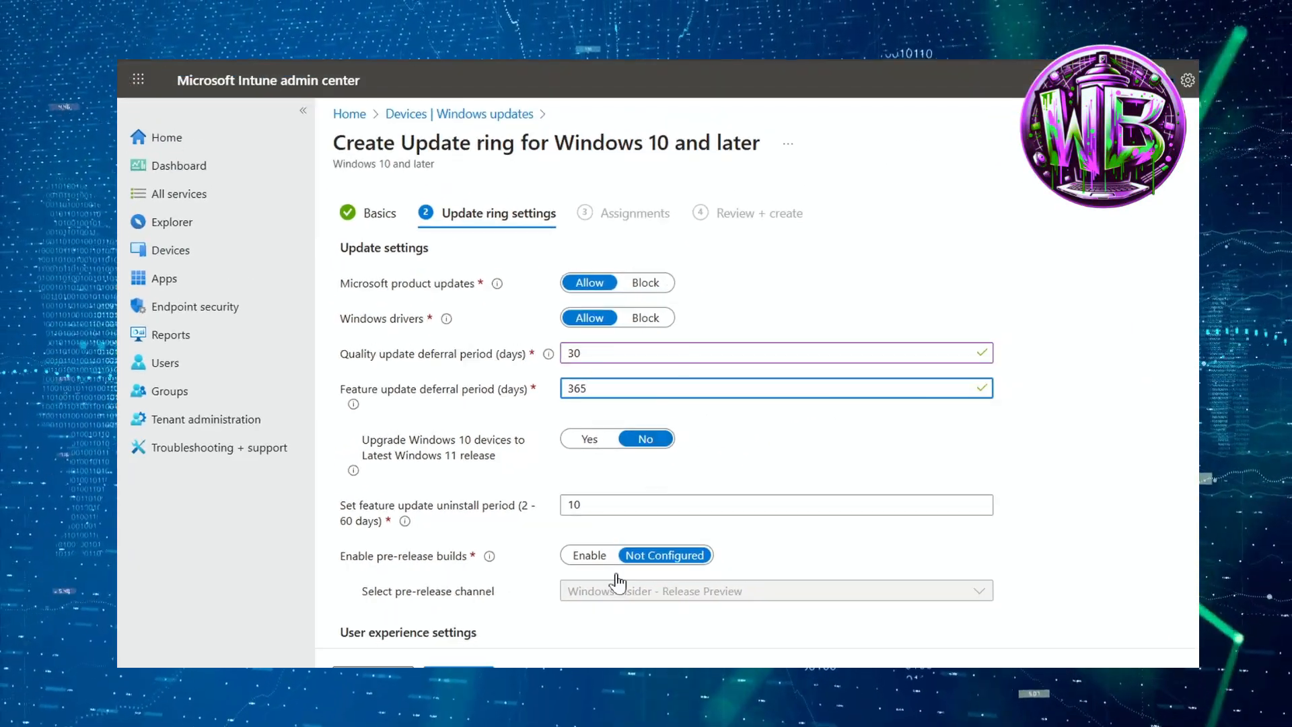
scroll(475, 541, down, 3)
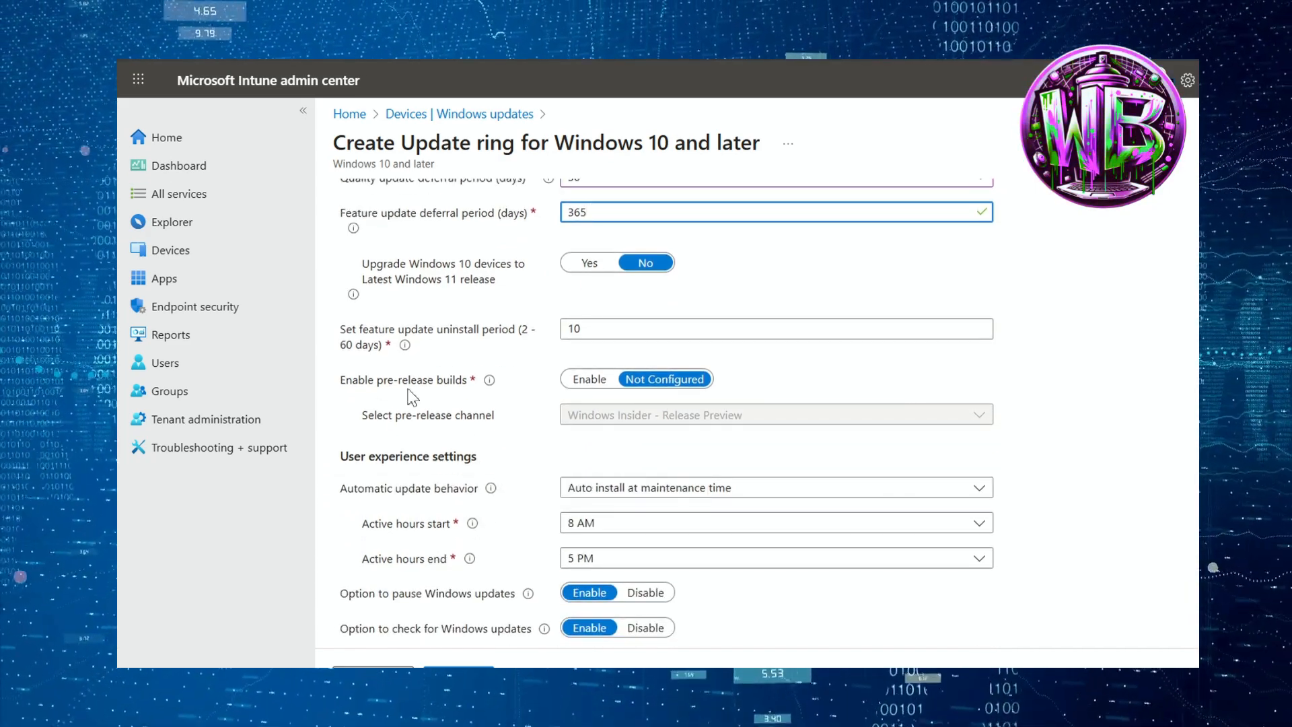
scroll(412, 397, down, 3)
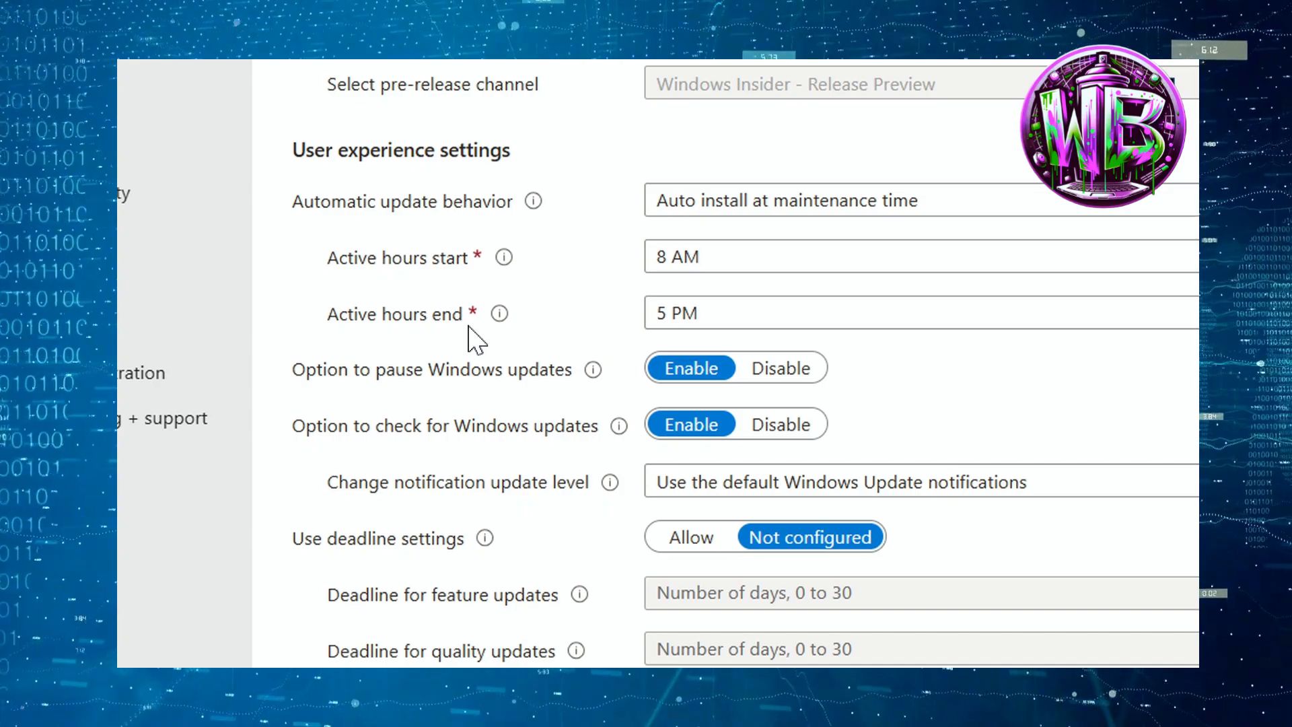
scroll(474, 340, down, 2)
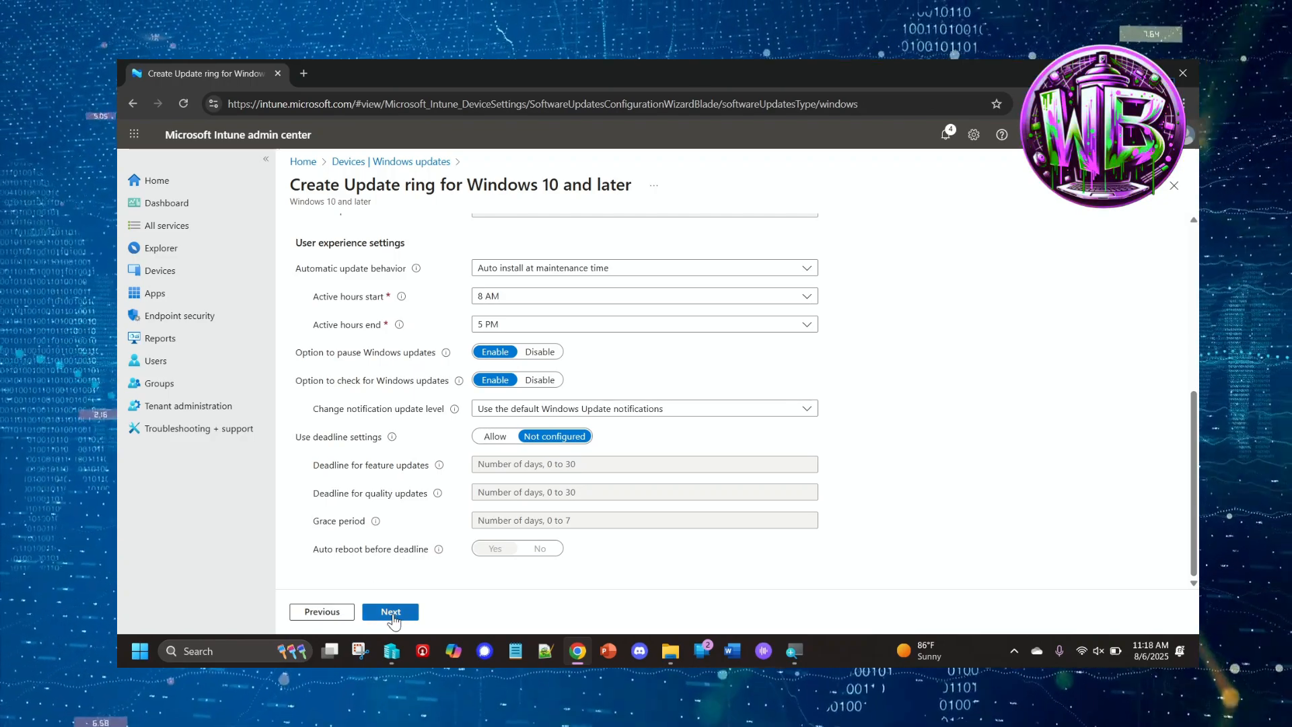
click(391, 611)
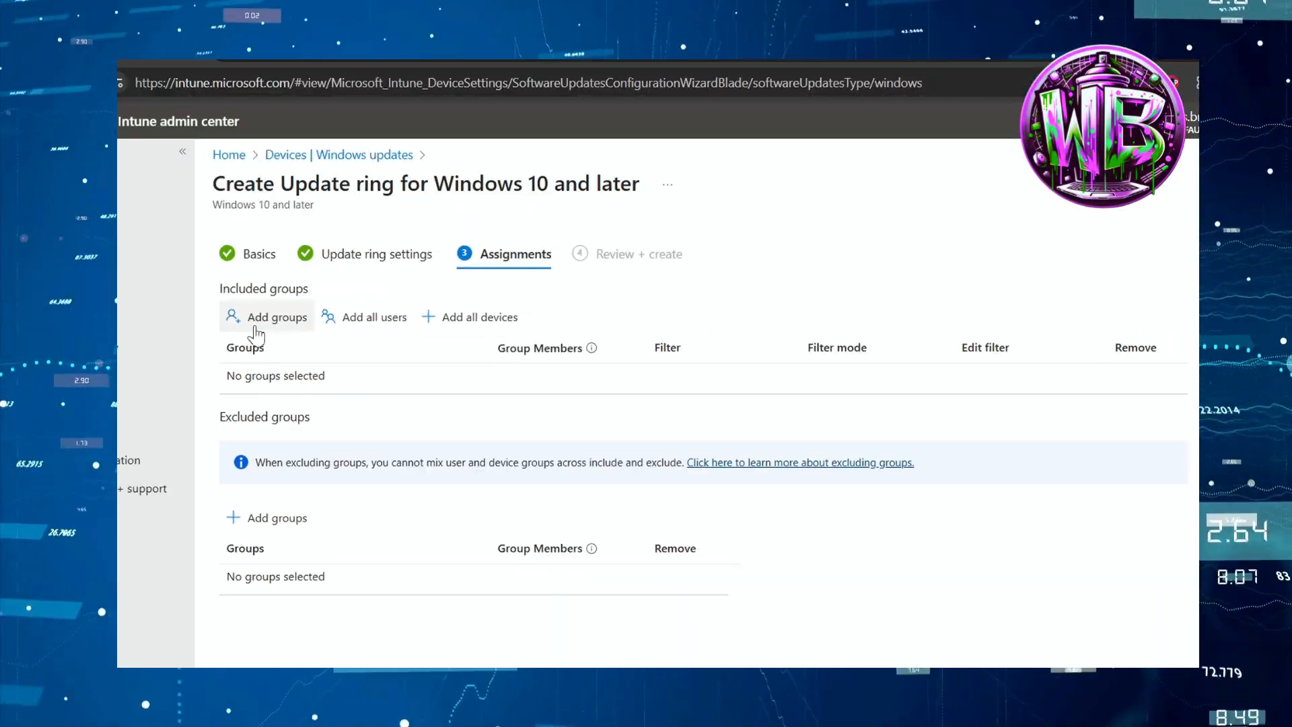
- Assign the update ring to the HelpDesk group as an included group and proceed to the review
click(256, 331)
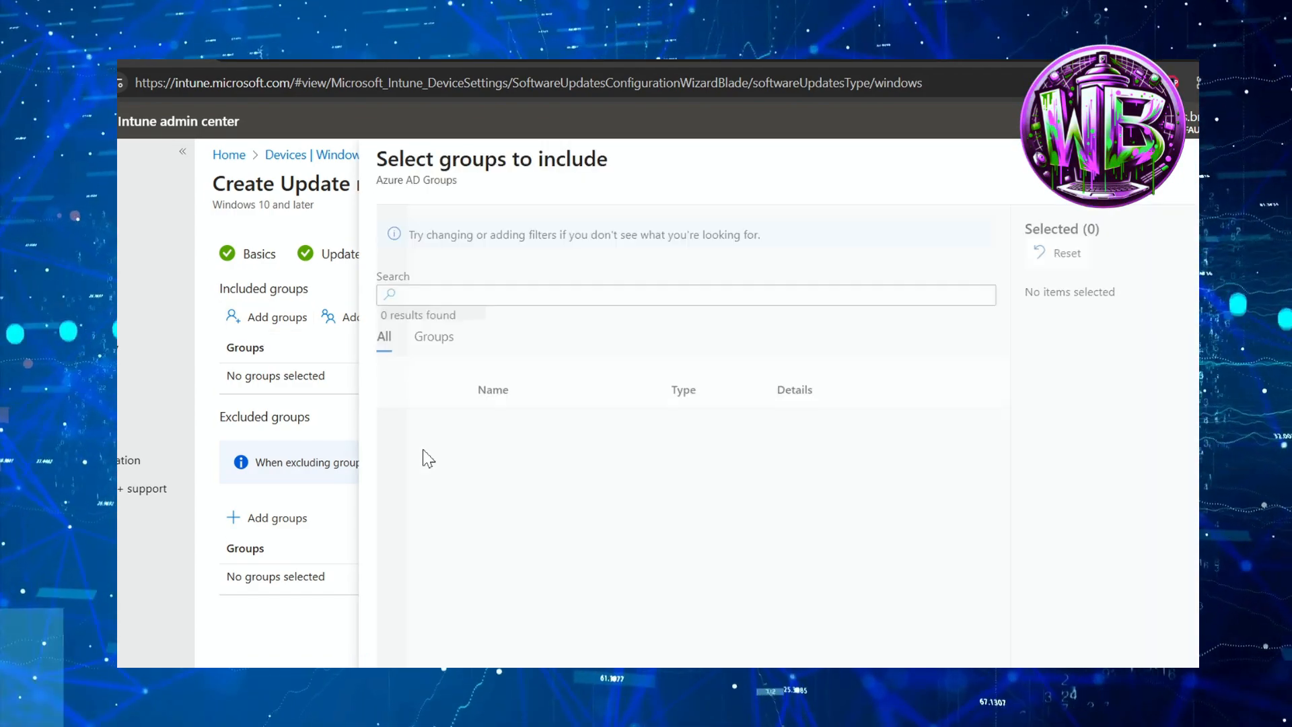
click(398, 475)
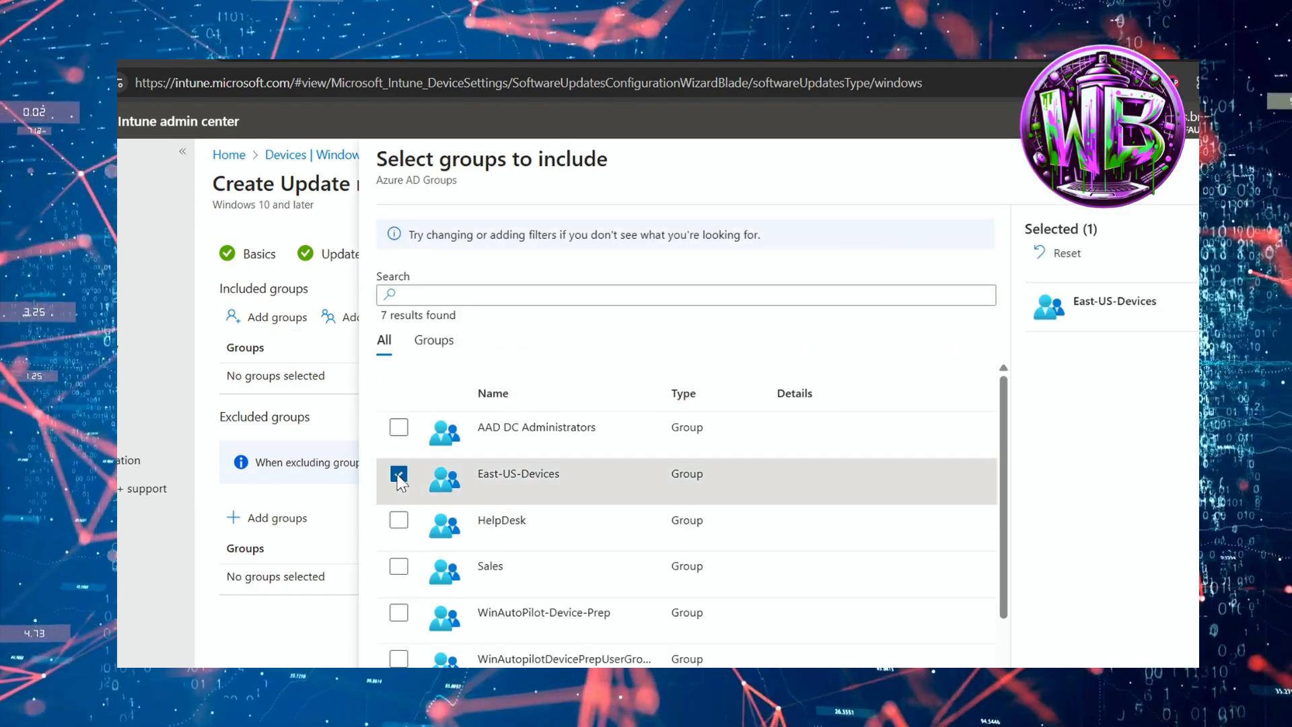
click(398, 475)
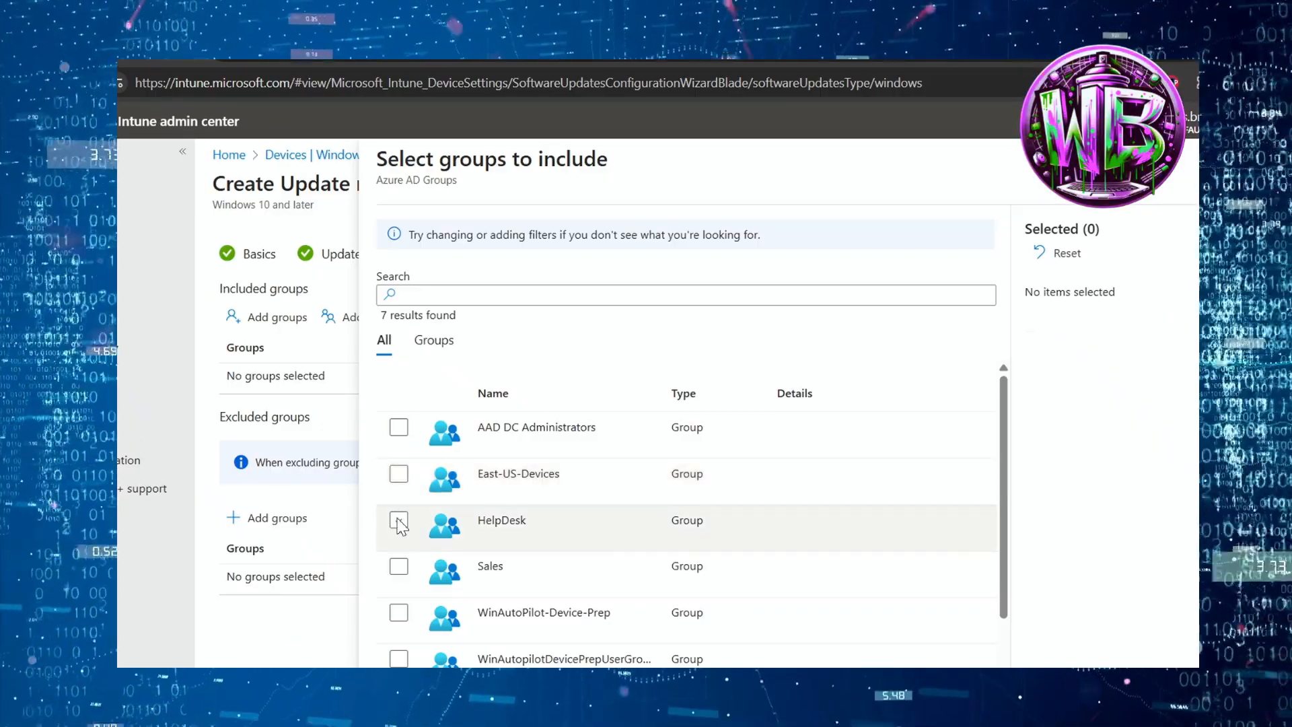
click(399, 522)
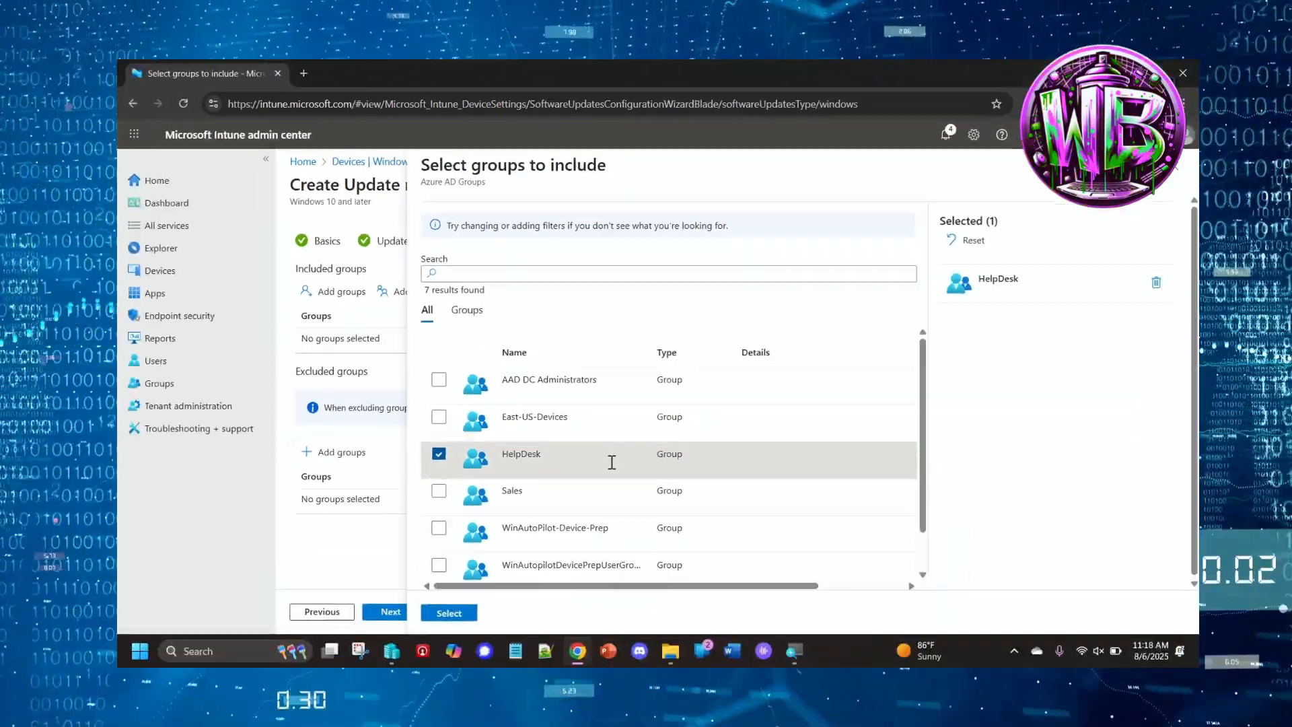
click(449, 613)
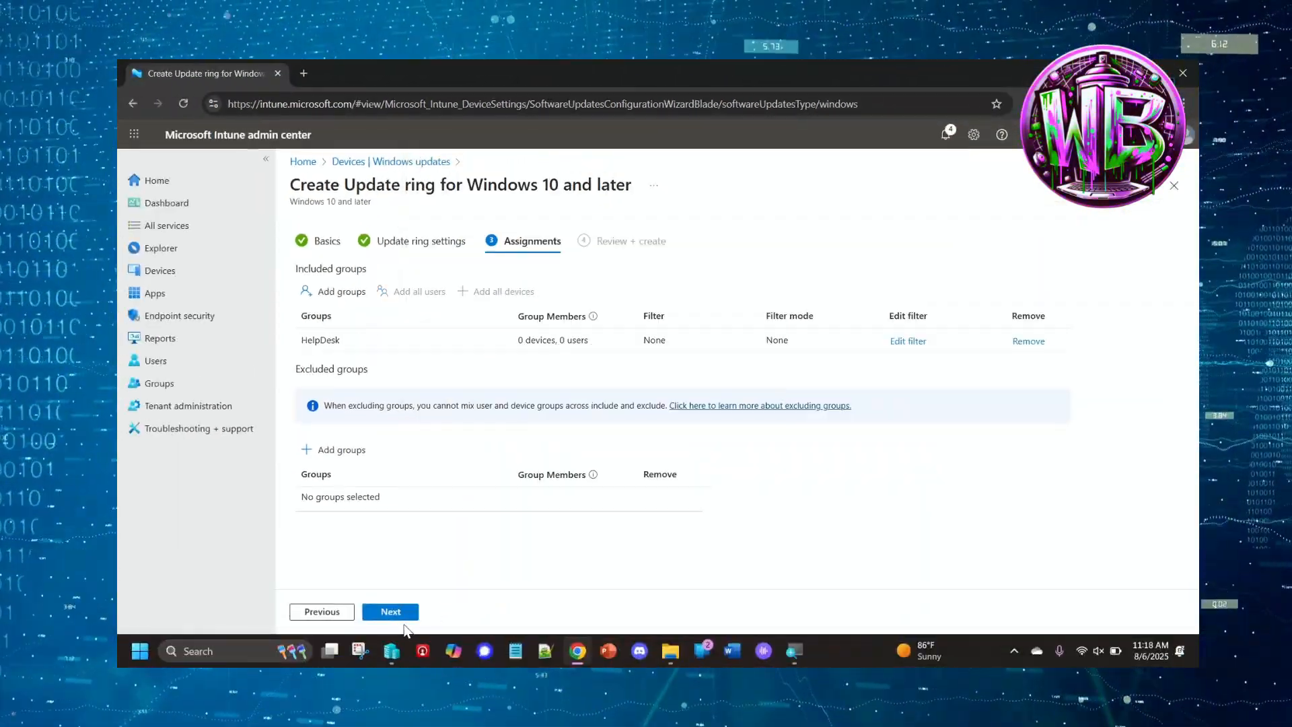
click(400, 612)
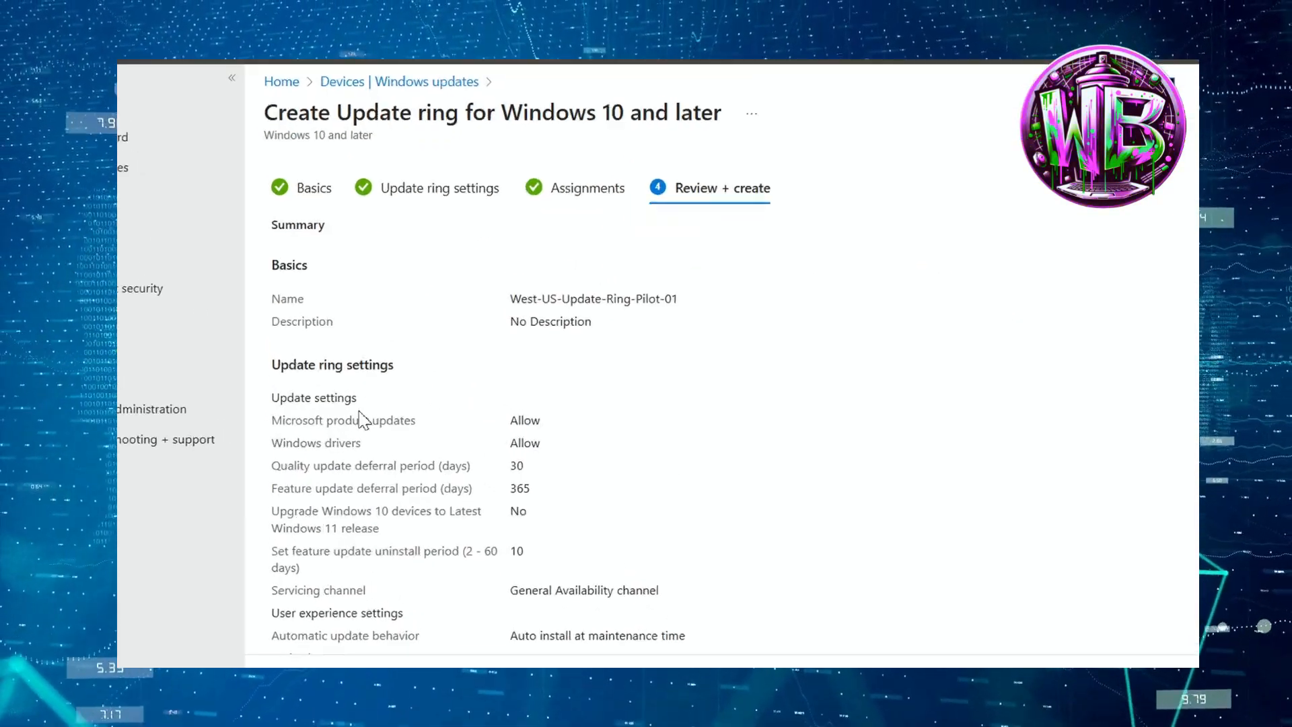
- Review the summary of settings and assignments, and create the update ring
scroll(354, 359, down, 2)
scroll(348, 337, down, 3)
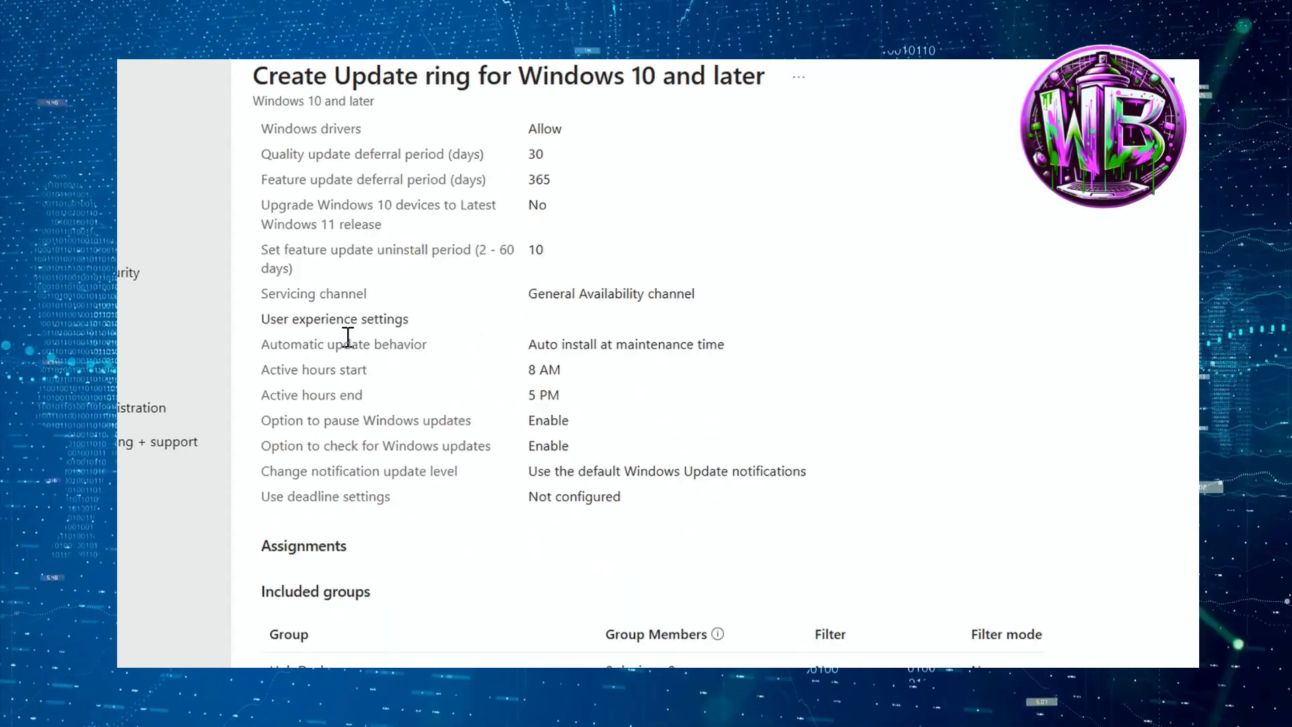
scroll(375, 482, up, 6)
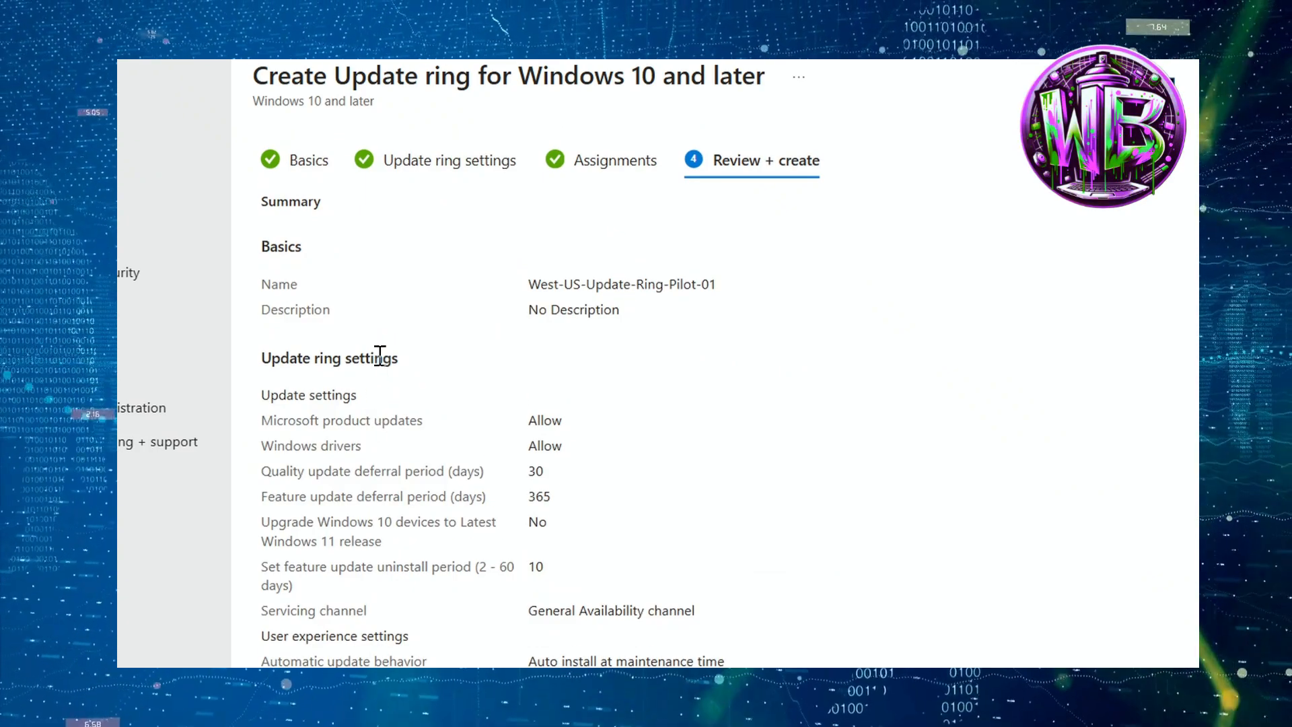
scroll(380, 363, down, 5)
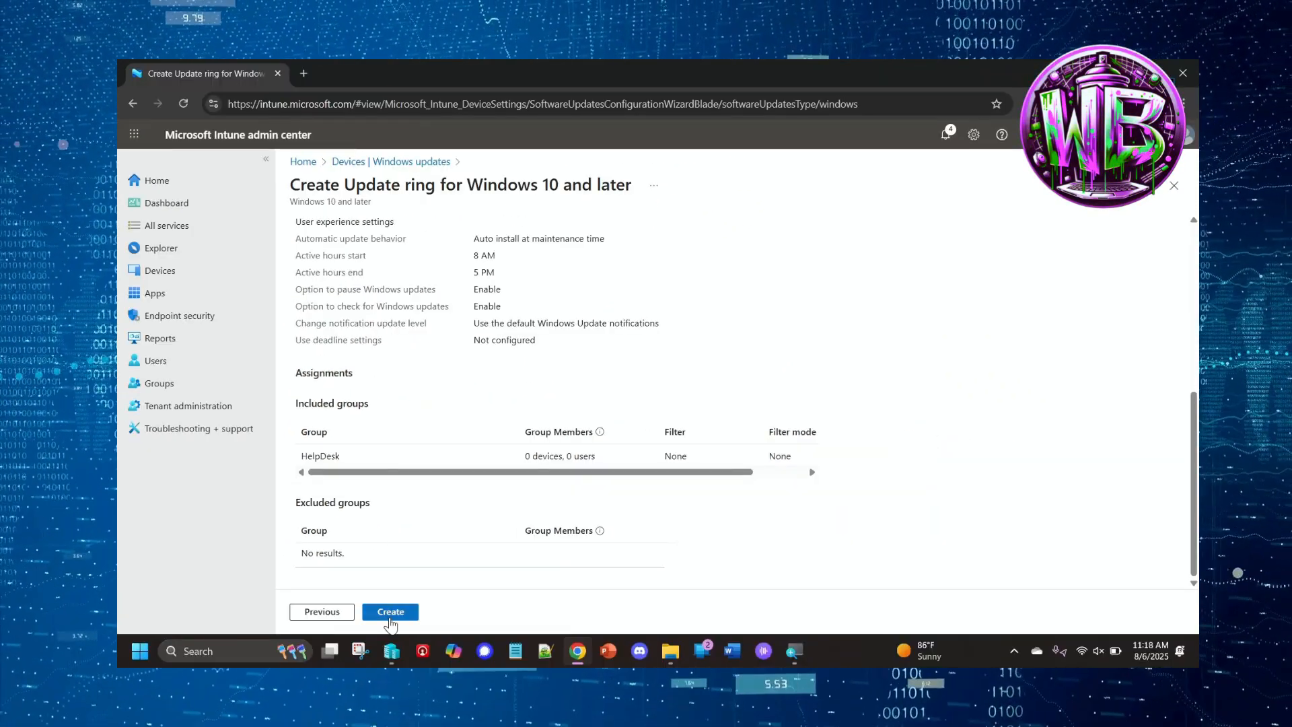
click(390, 612)
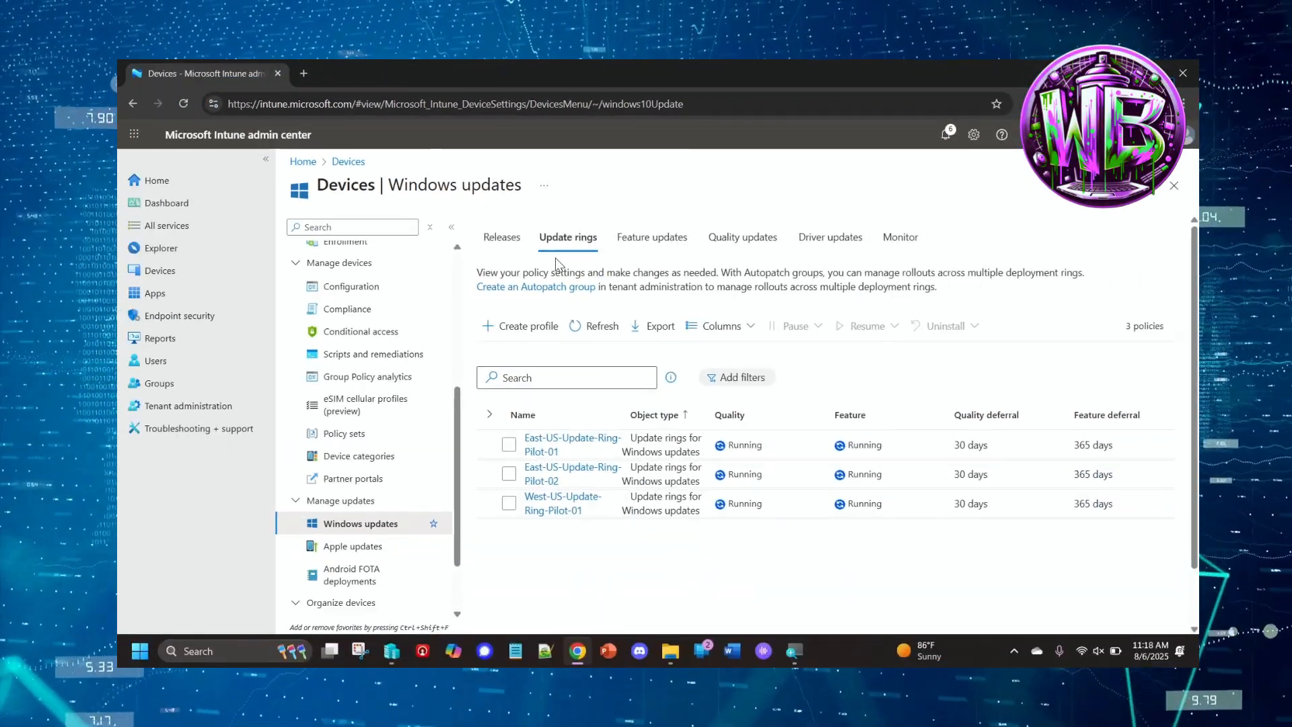
- Open the West-US-Update-Ring-Pilot-01 ring and inspect its pause and uninstall options for feature and quality updates
click(538, 504)
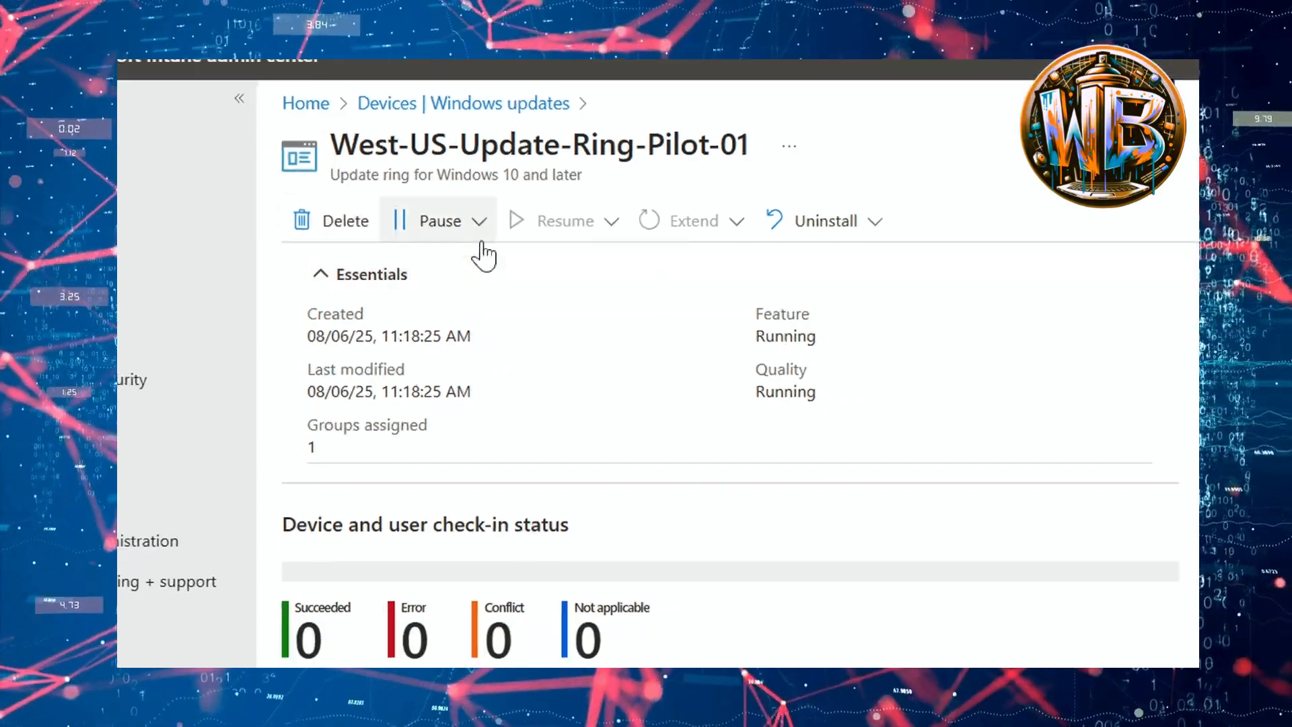
click(479, 224)
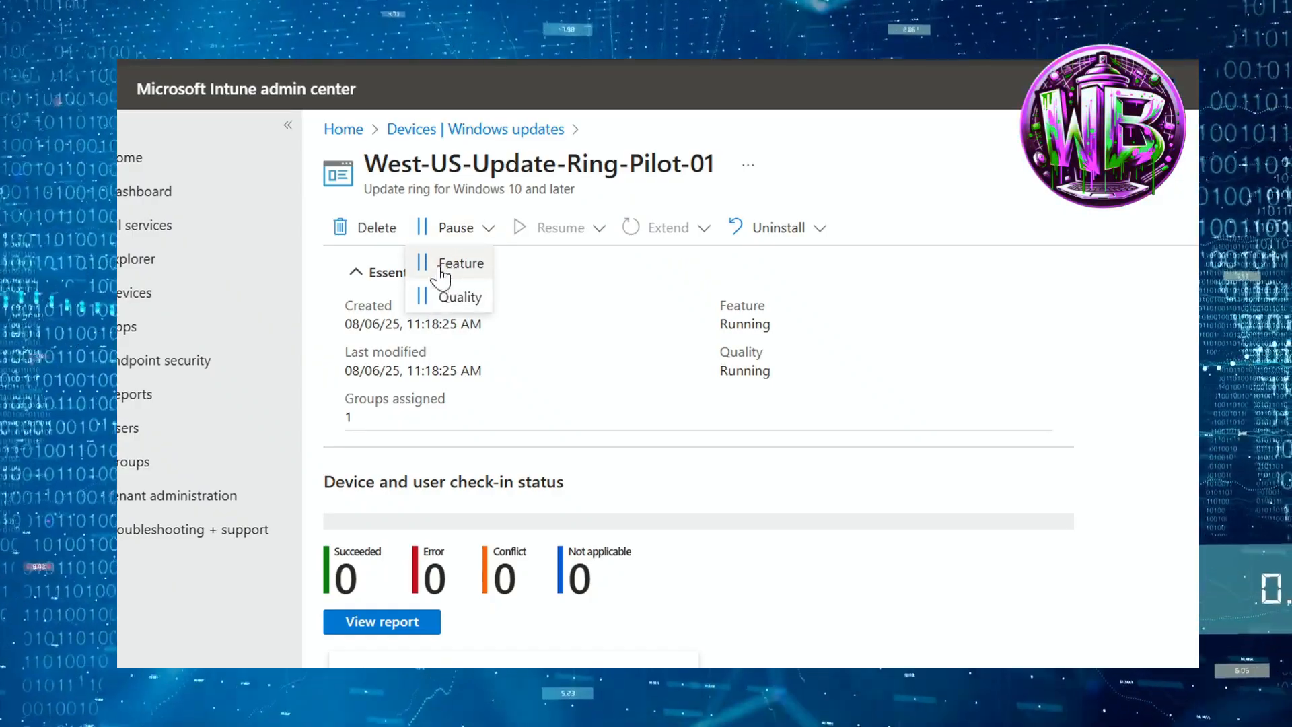
click(596, 317)
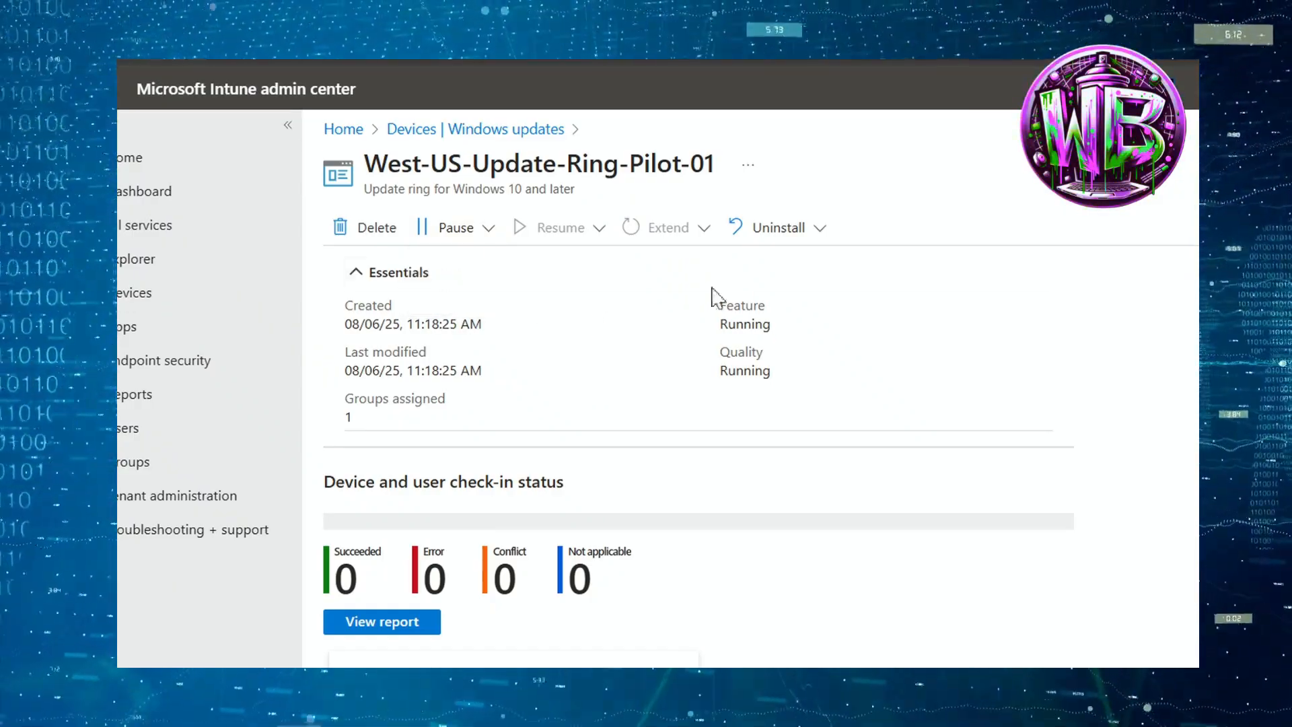
click(827, 229)
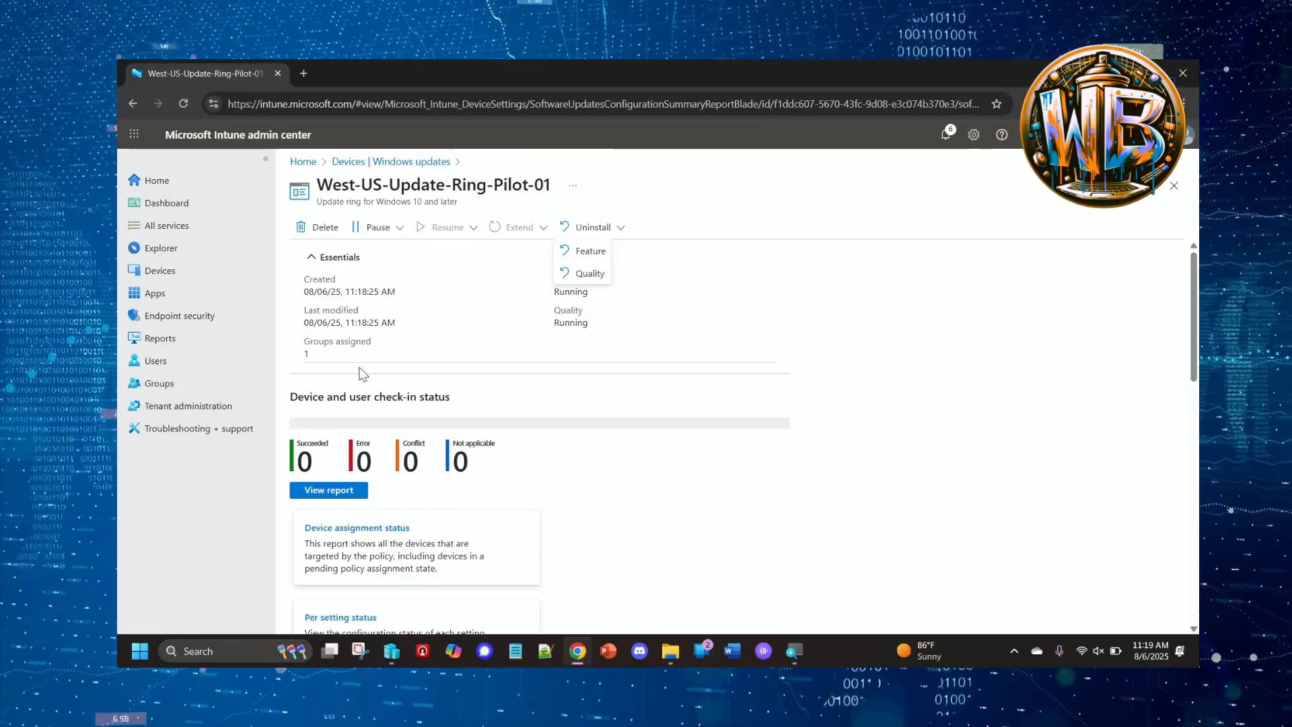
- Examine the ring's check-in status, report links and properties, and recheck the available pause options
scroll(358, 375, down, 2)
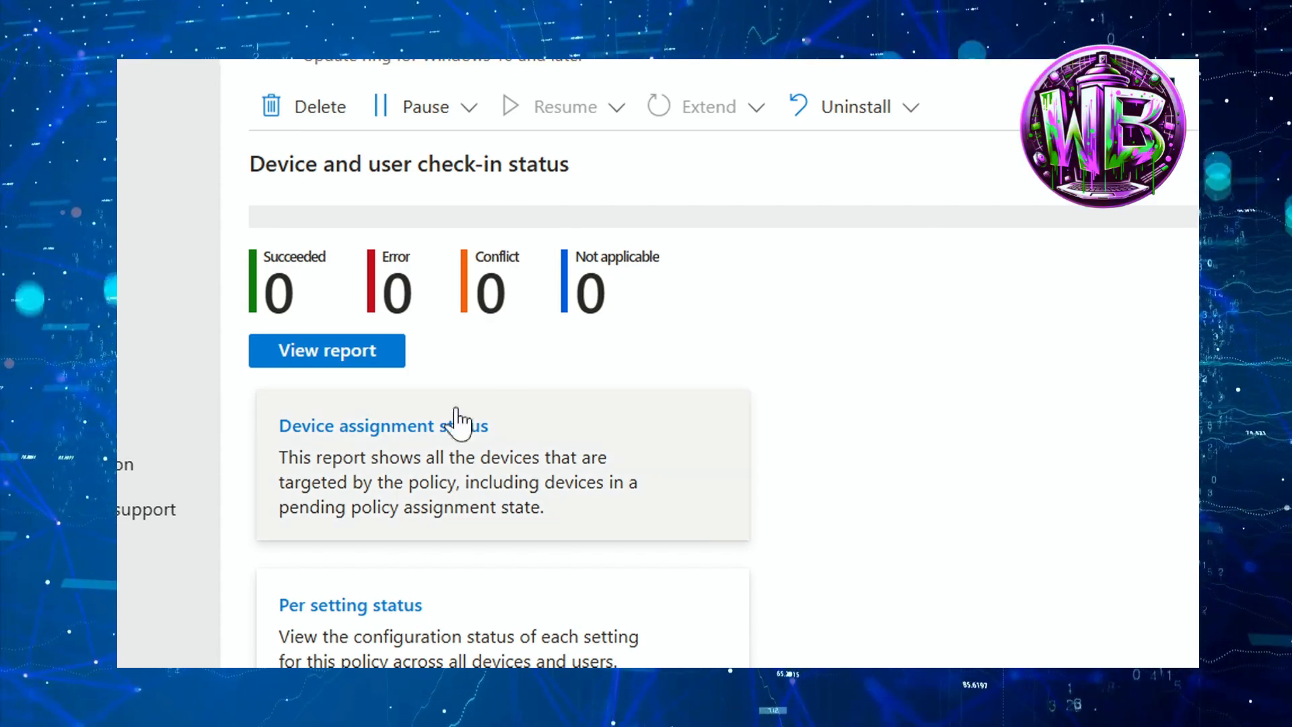
scroll(413, 497, down, 2)
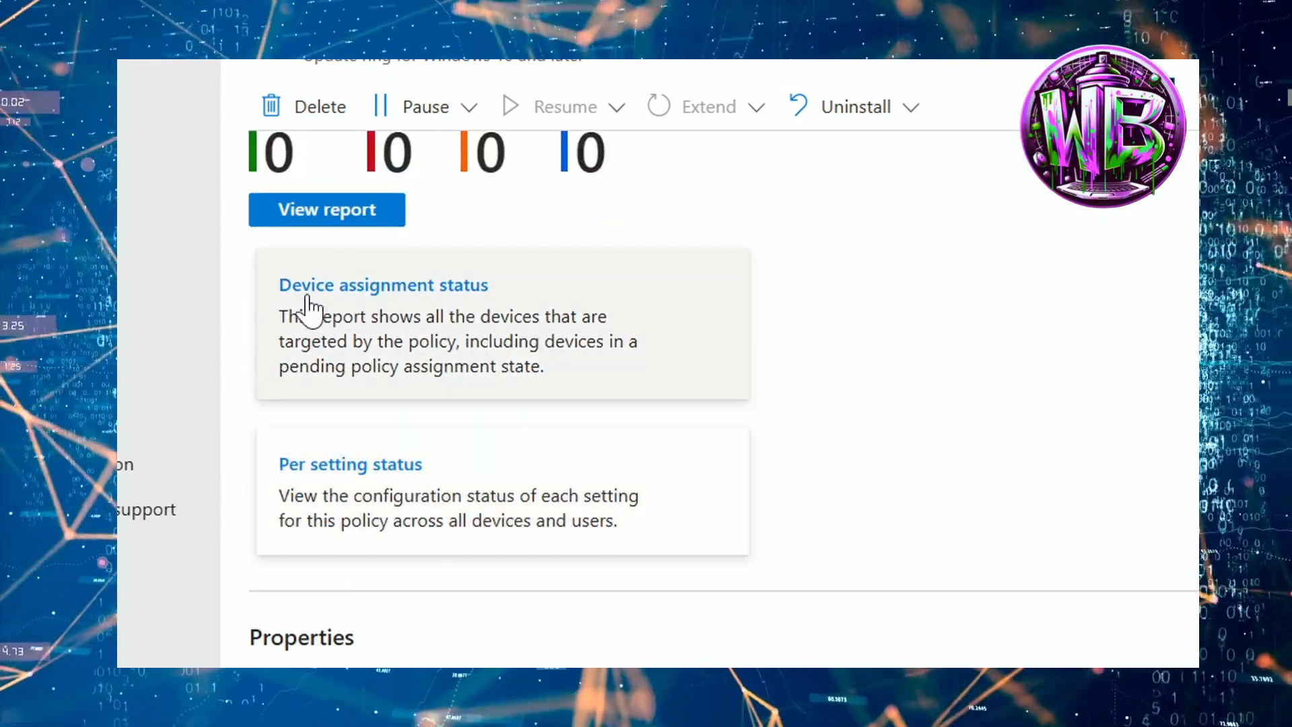
scroll(566, 412, down, 5)
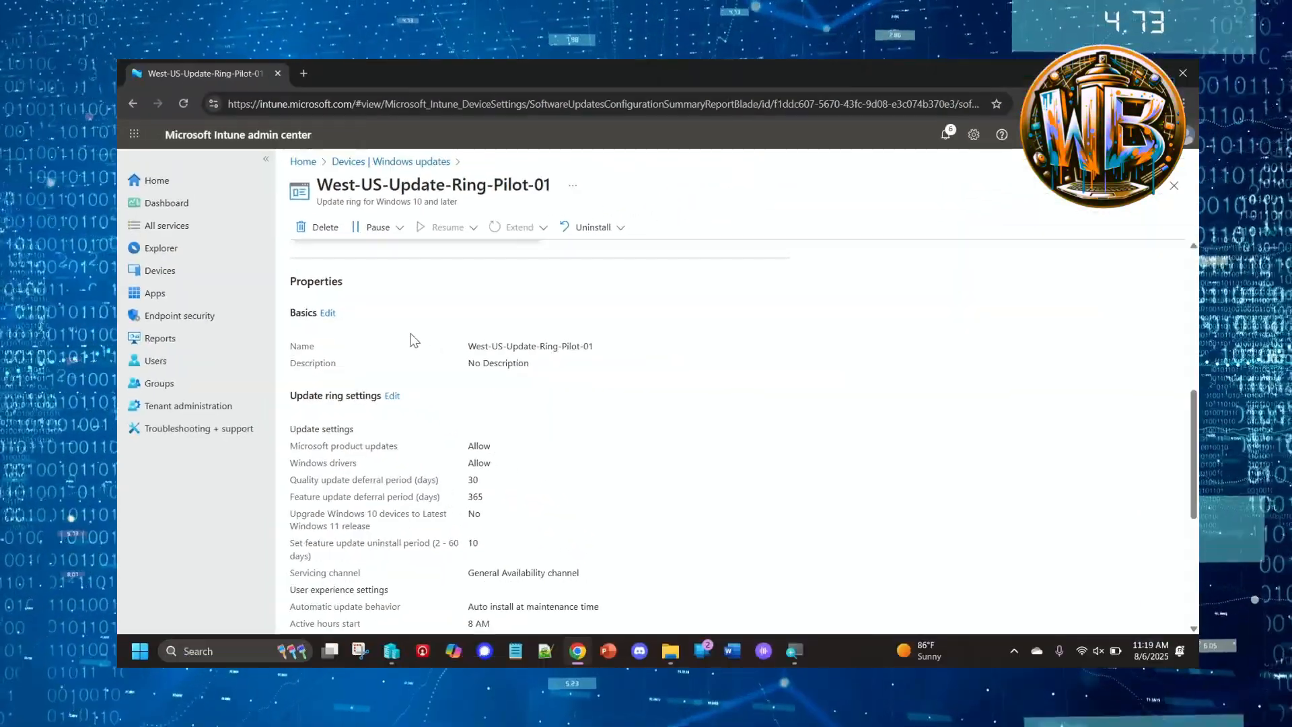
scroll(414, 339, up, 8)
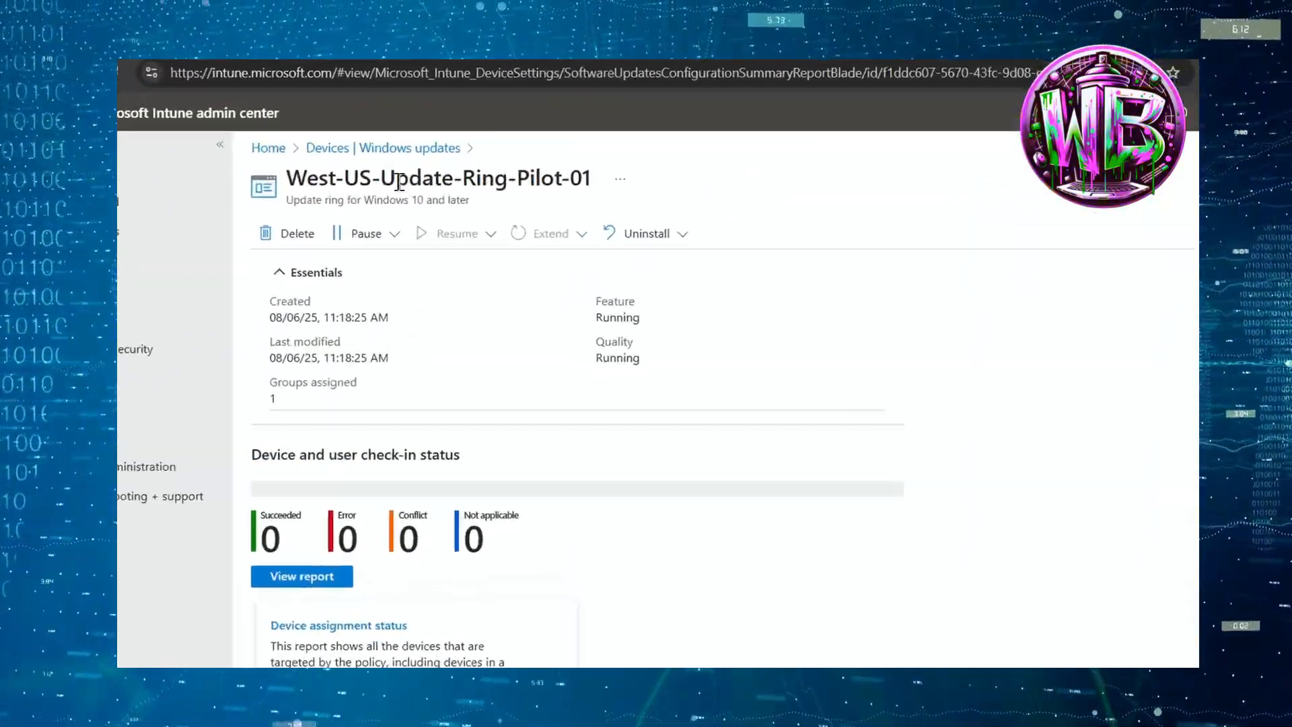
click(385, 269)
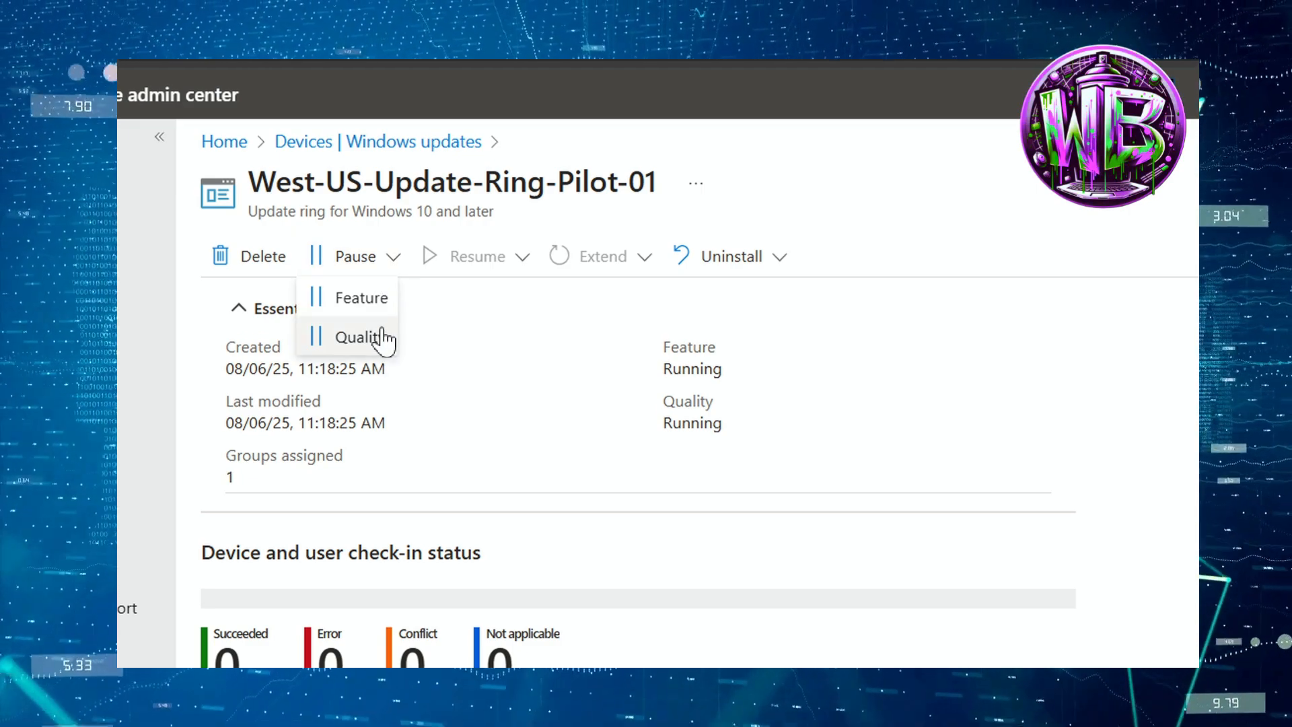
click(959, 429)
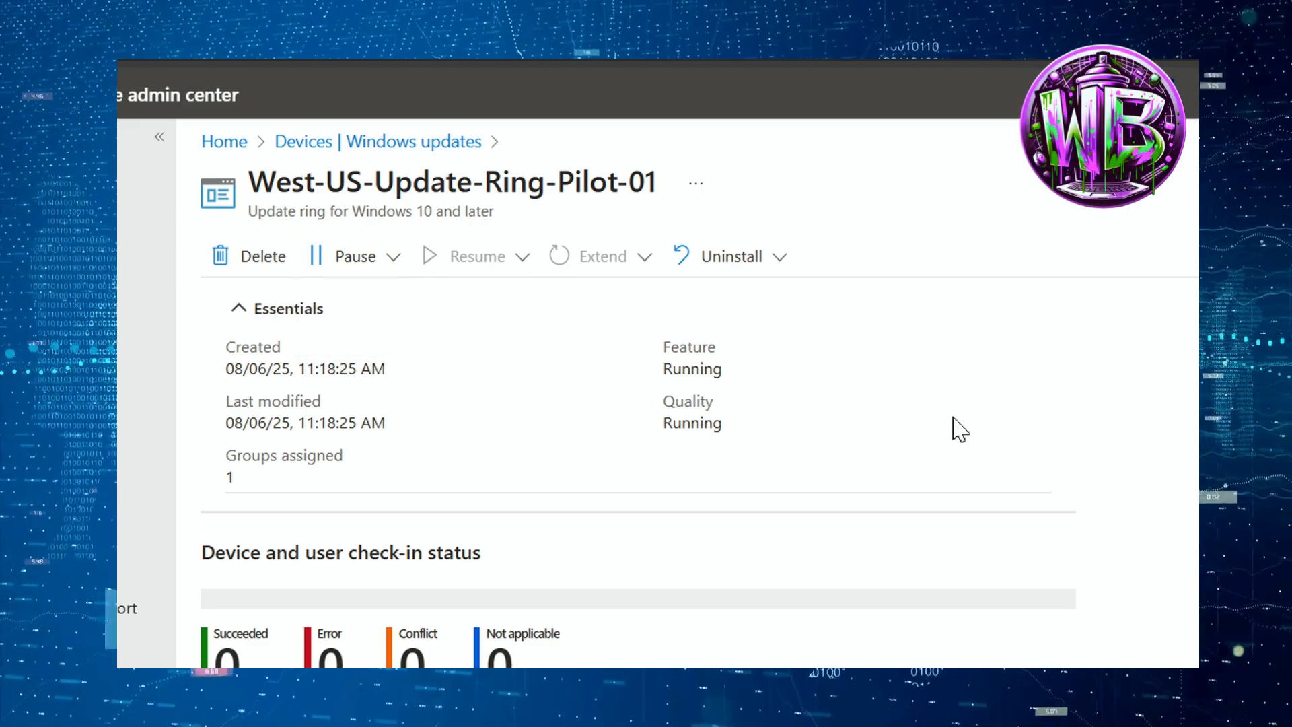